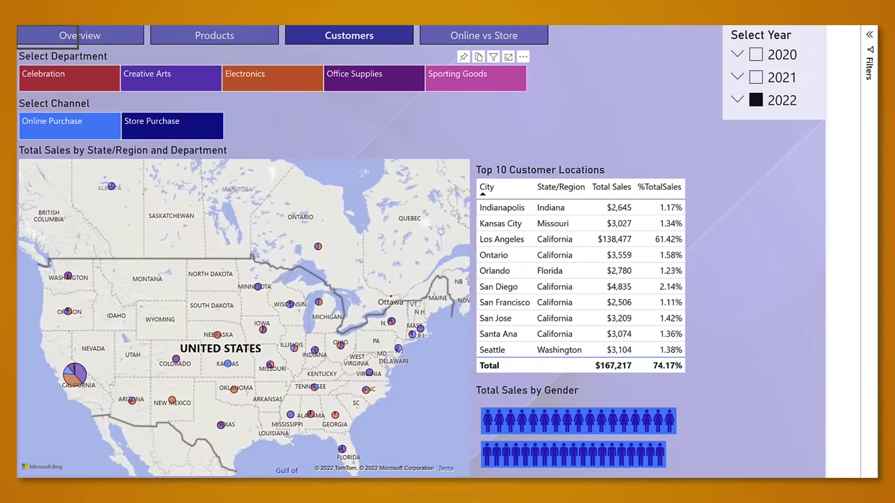
Move the sales report from its Customers page to the Overview page.
click(80, 35)
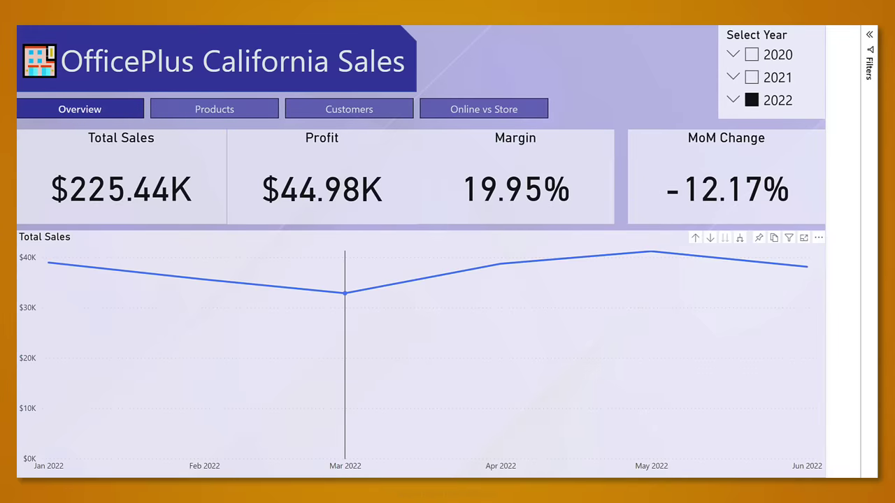
mouse_move(345, 292)
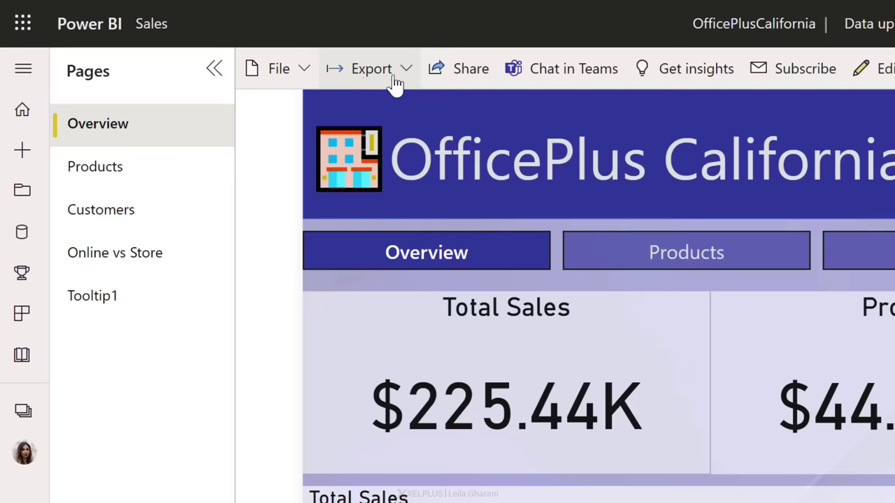
click(403, 73)
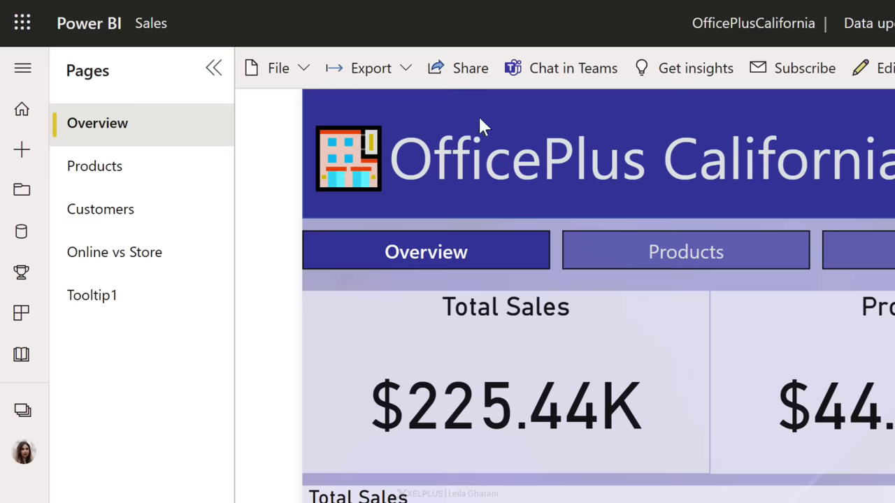
Show the report's PowerPoint export choices, Embed an image and Embed live data.
click(409, 71)
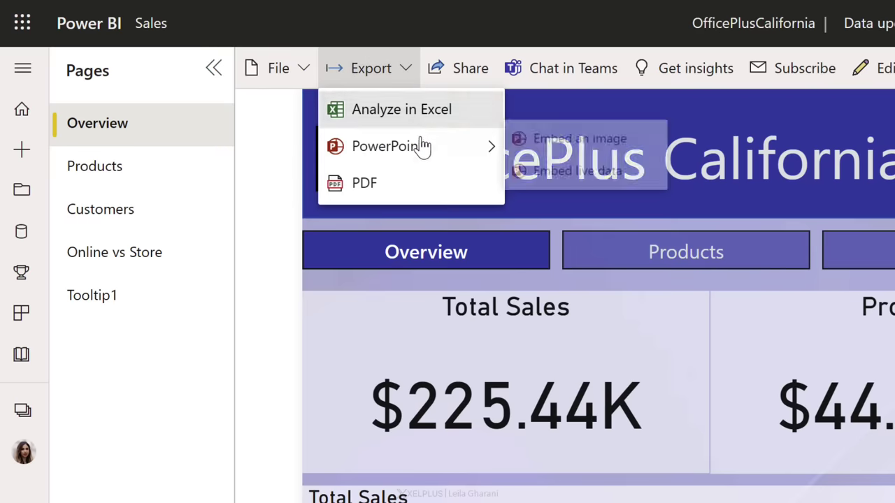
mouse_move(422, 146)
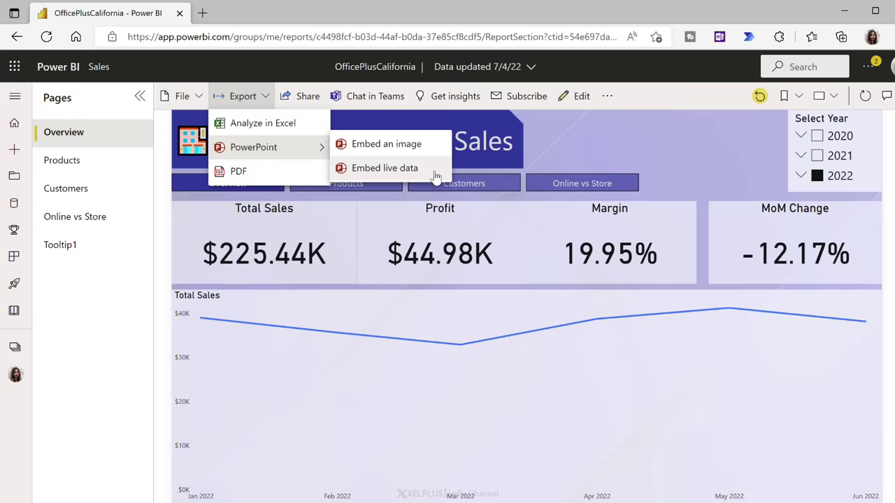
Close the export menu and cycle the Select Year slicer through 2021 and 2020, back to 2022.
click(558, 157)
drag(128, 37, 230, 36)
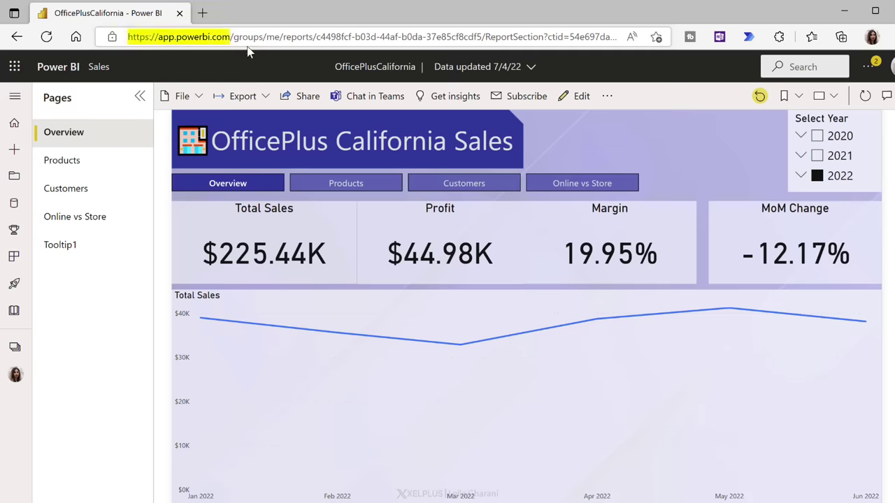
click(466, 115)
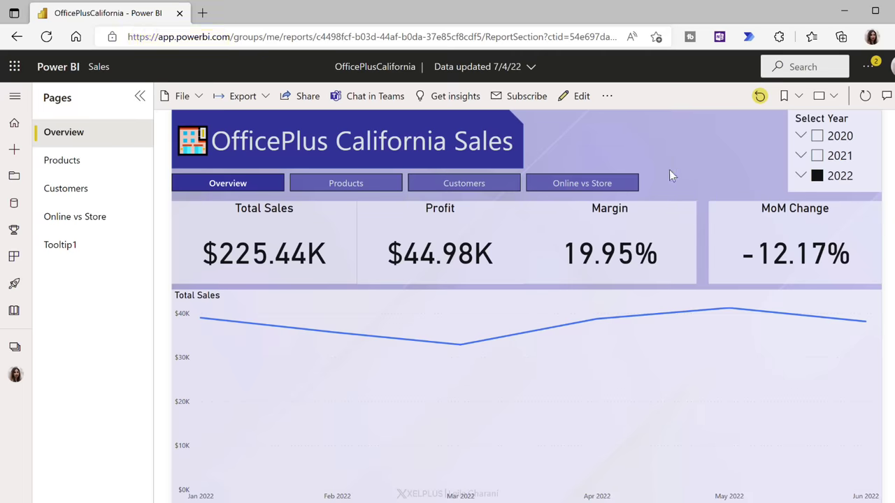
click(817, 155)
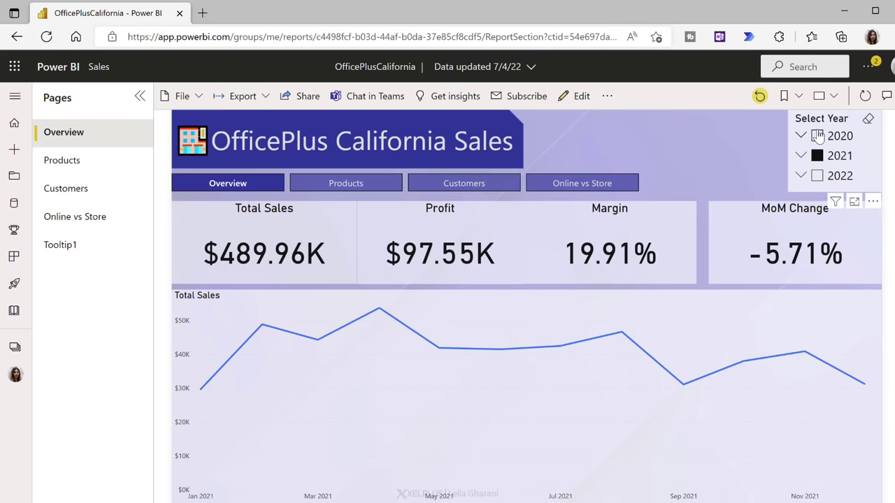
click(817, 136)
click(817, 176)
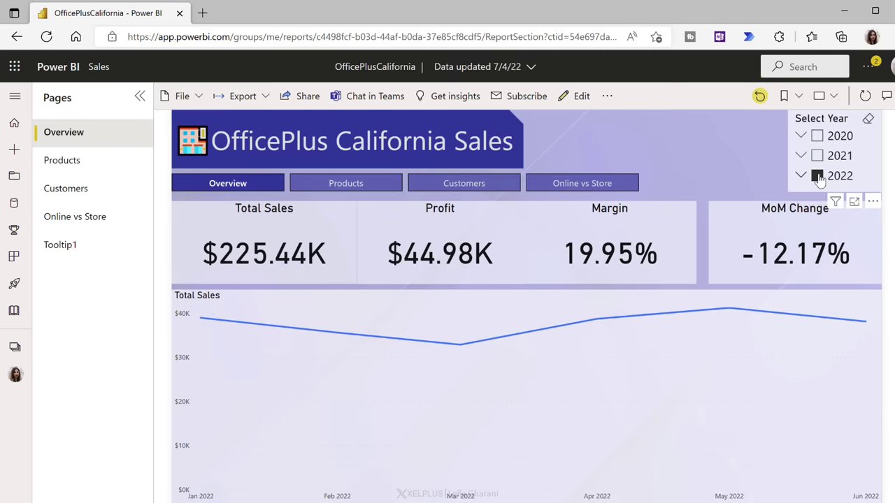
Tour the Products, Customers and Online vs Store pages, returning to Overview.
click(341, 187)
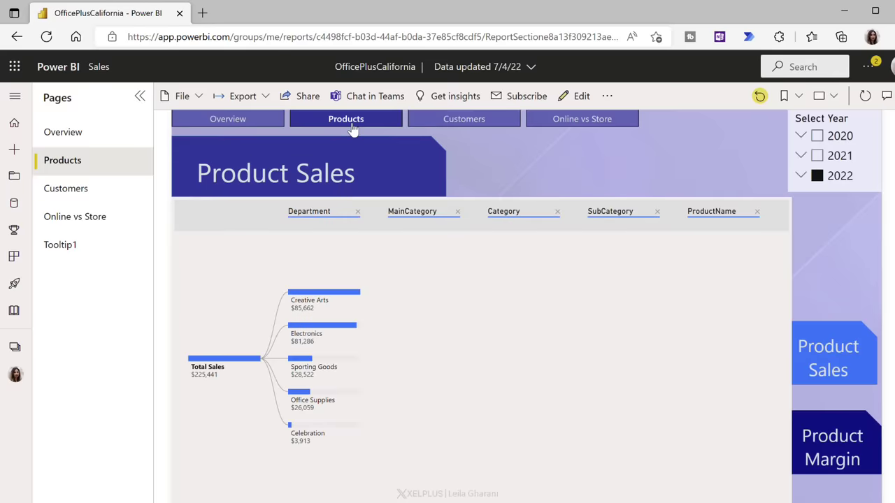
click(463, 120)
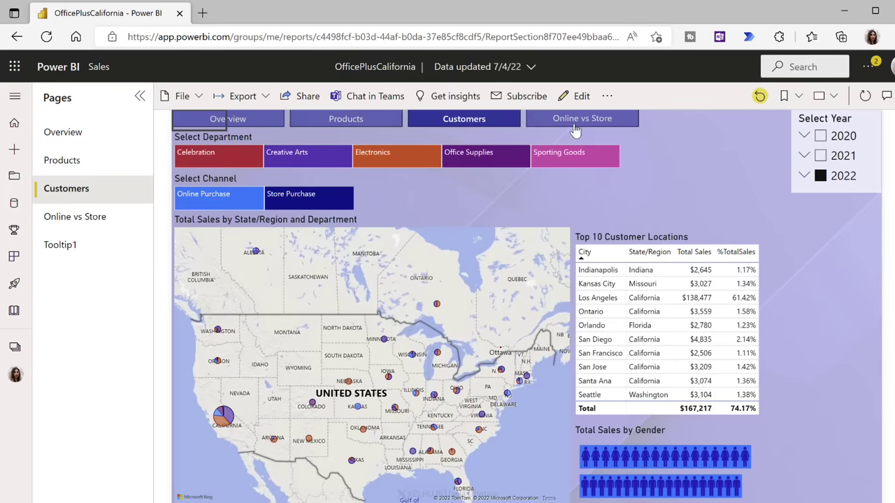
click(574, 132)
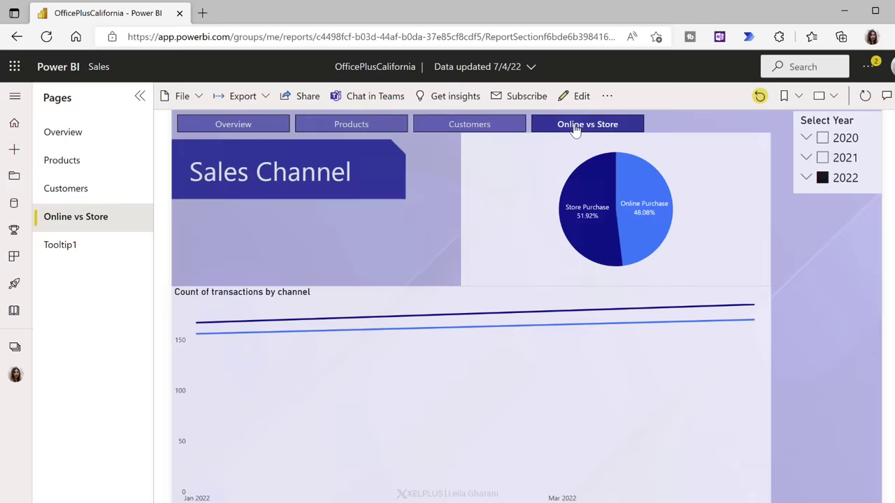
click(269, 125)
Embed the report's live data in PowerPoint, opening it in a new presentation.
click(258, 100)
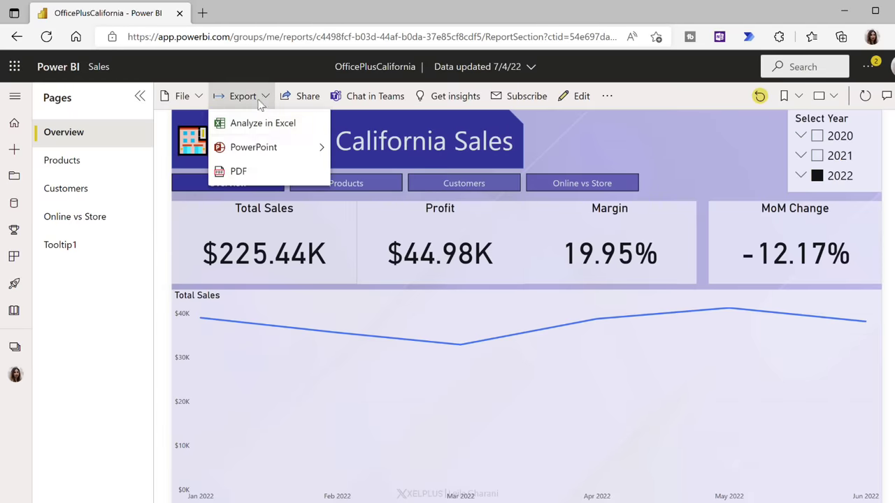
mouse_move(262, 148)
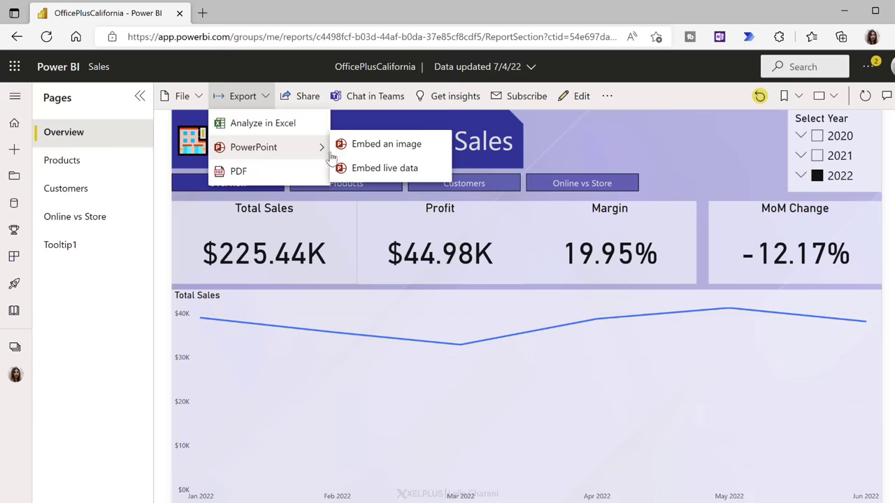
click(383, 169)
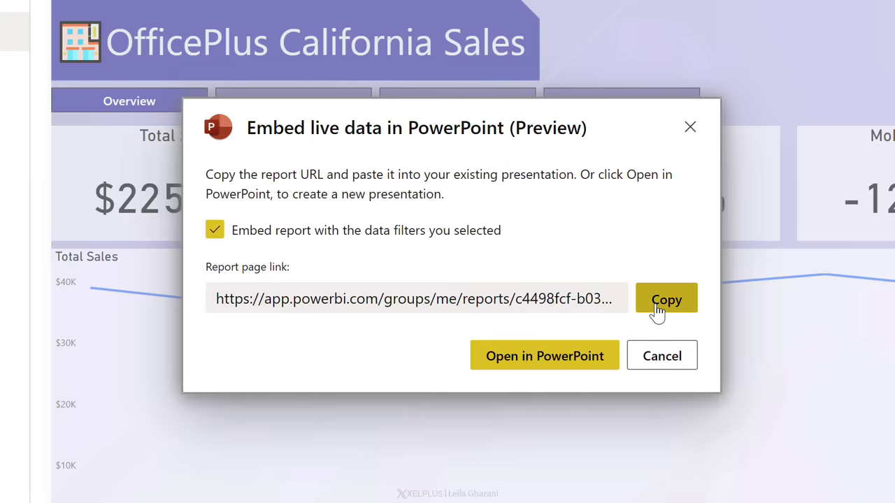
click(536, 365)
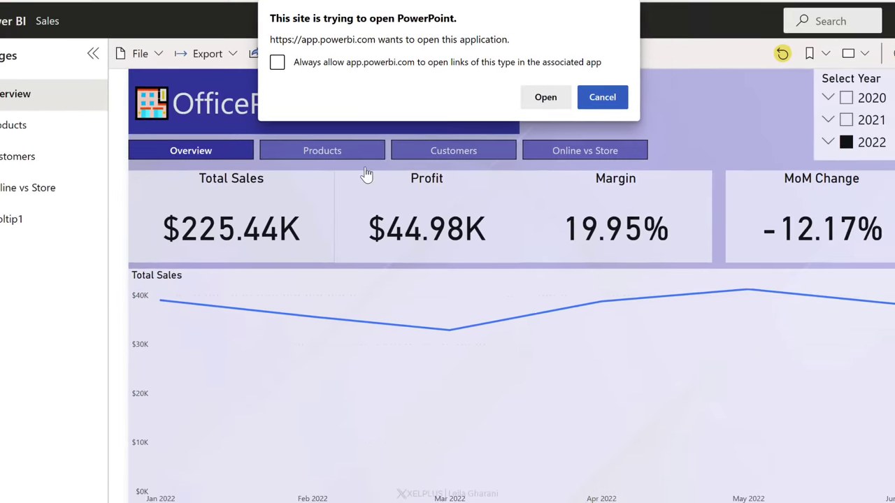
Allow the browser to open PowerPoint.
click(545, 97)
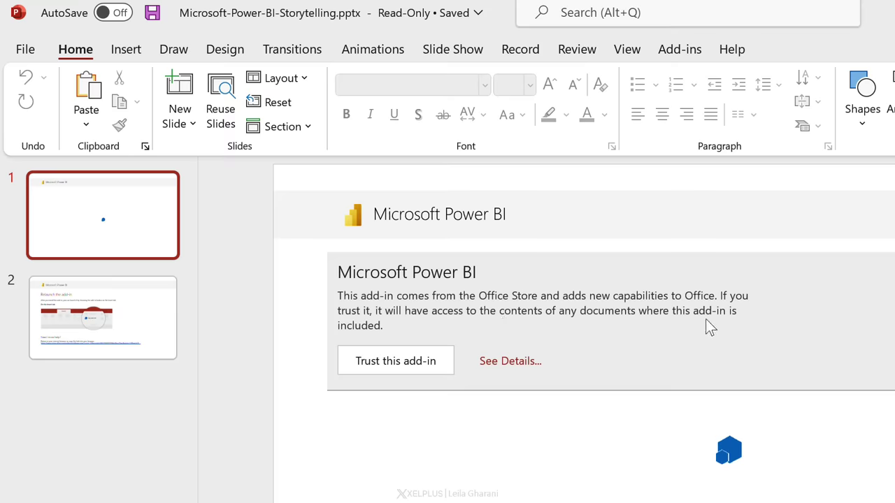
Trust the Power BI add-in so the report loads, then show the Insert tab's Power BI button.
click(400, 364)
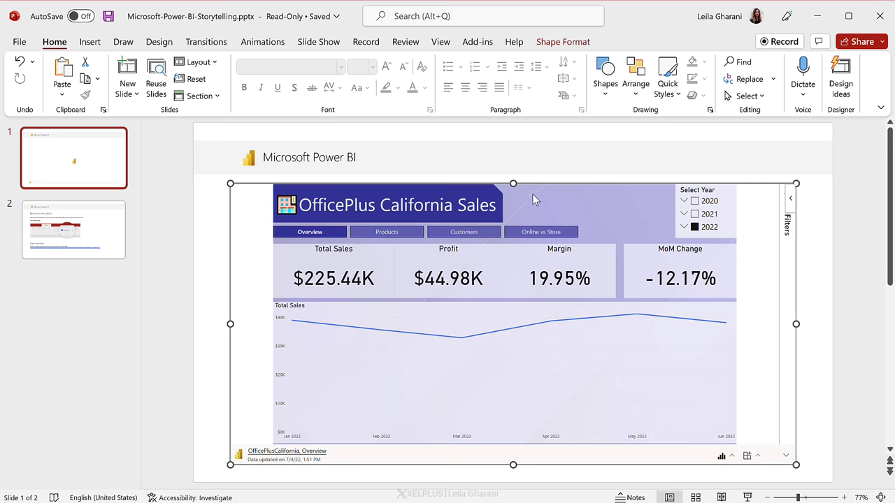
click(90, 42)
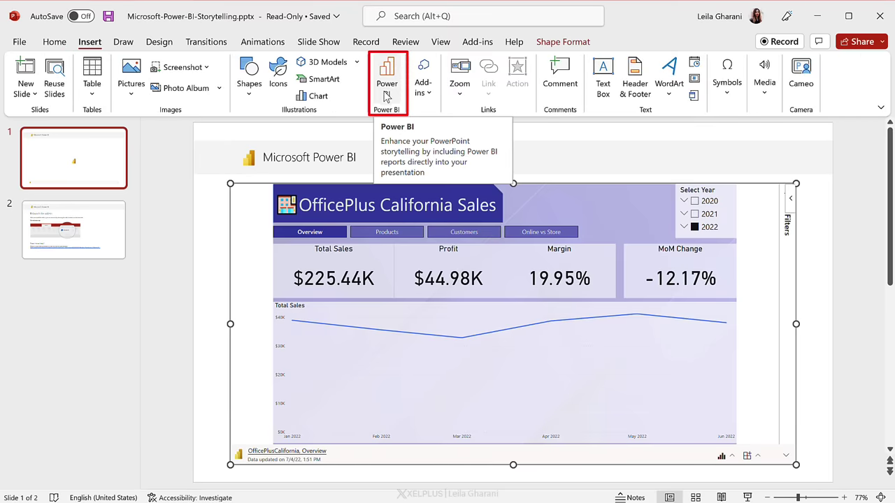
click(61, 44)
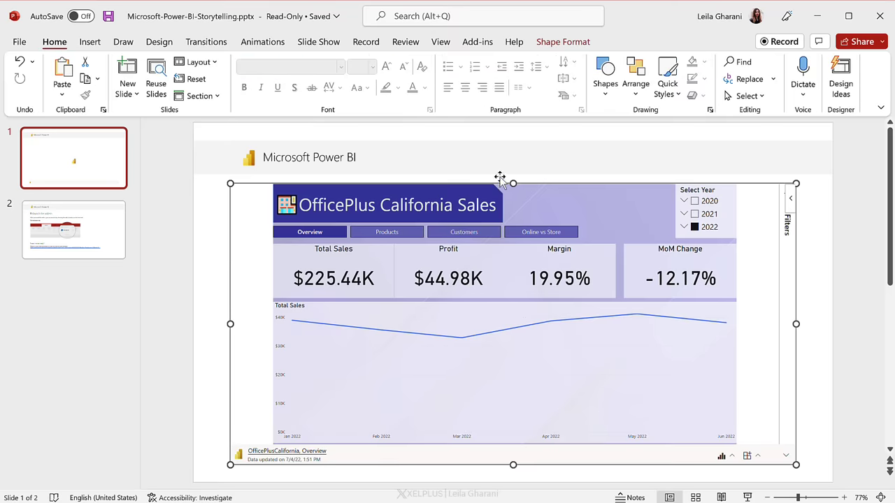
click(94, 43)
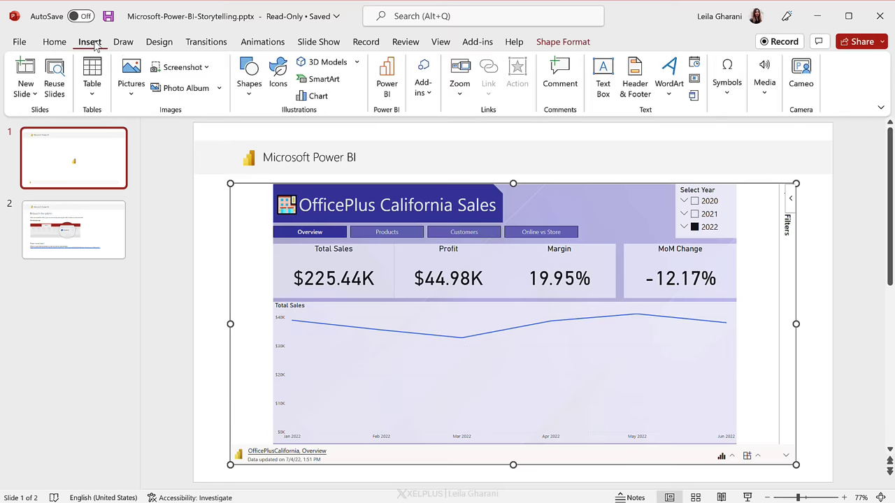
click(422, 80)
click(447, 131)
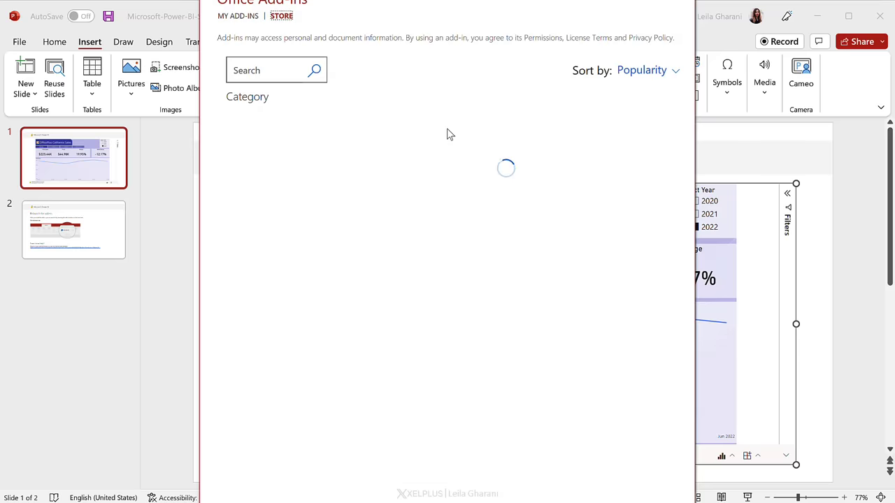
click(271, 71)
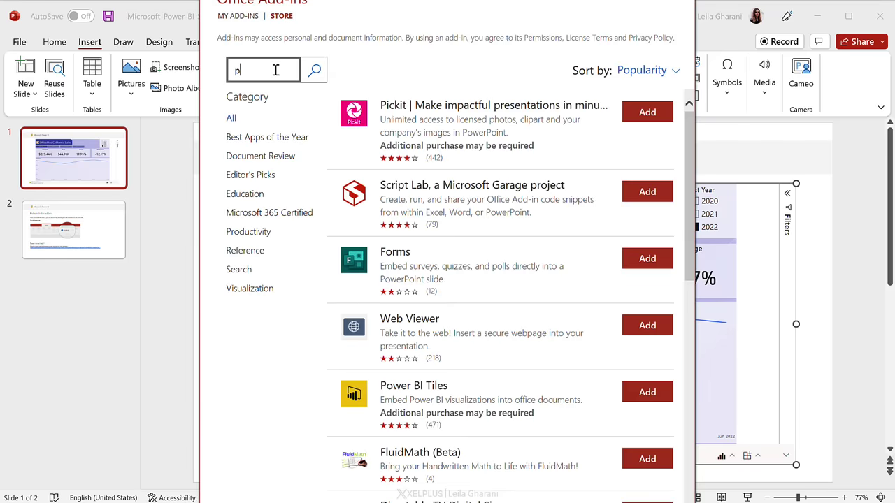
click(312, 69)
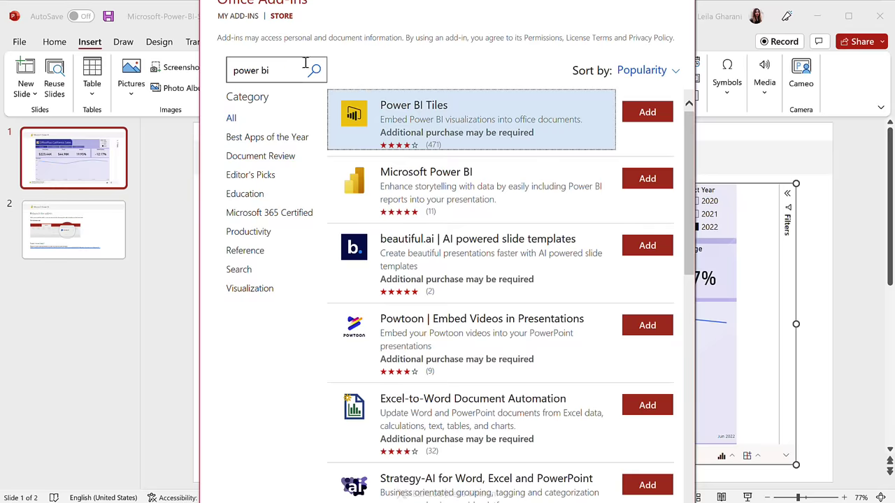
click(415, 193)
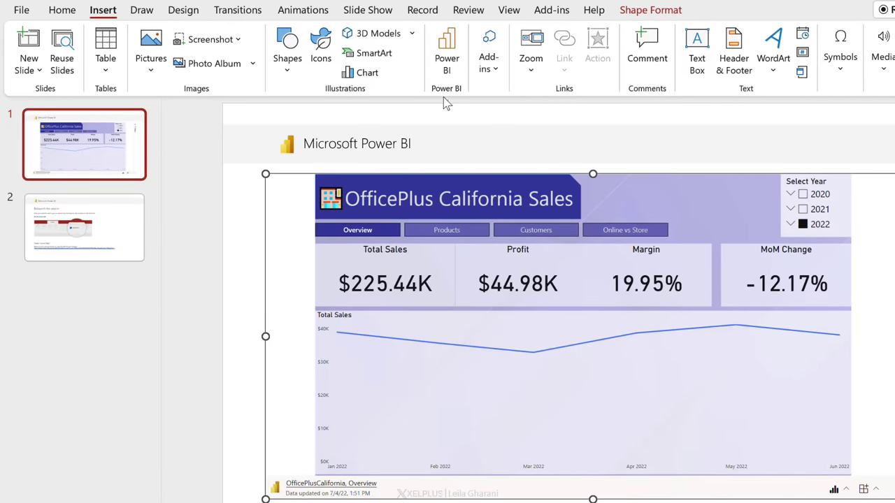
Cycle the embedded report's year filter through 2021 and 2020, back to 2022.
click(802, 209)
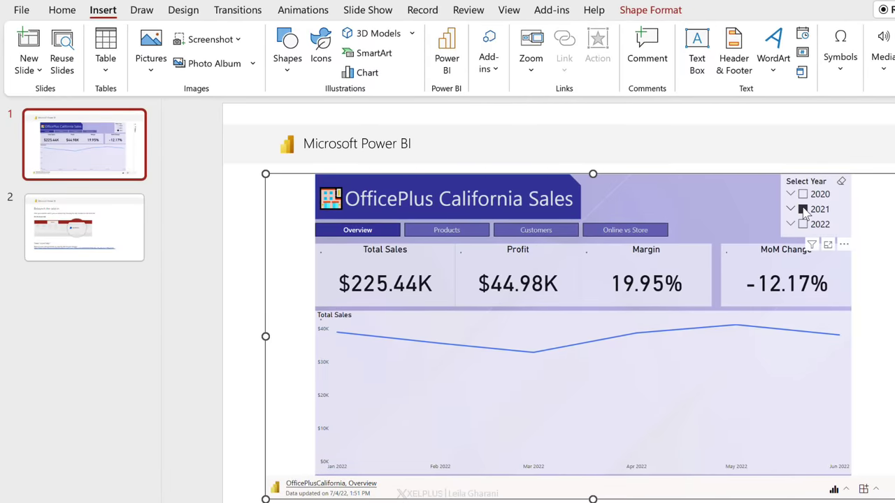
click(803, 195)
click(803, 209)
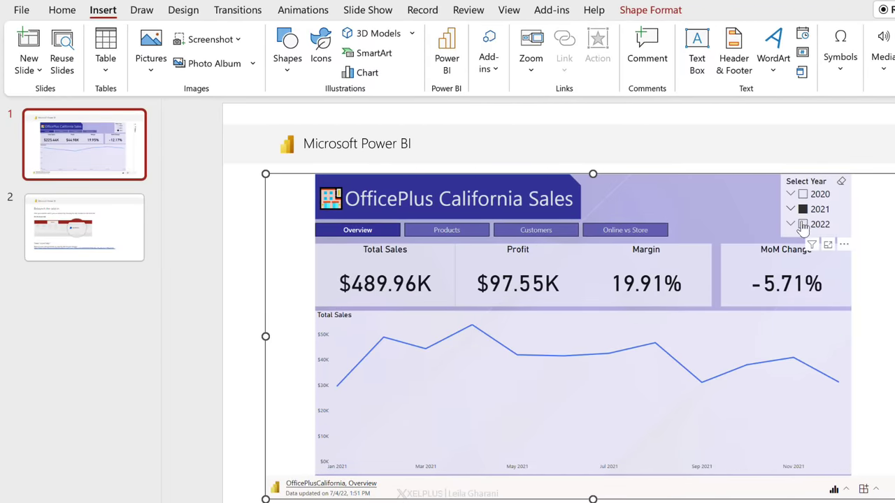
click(802, 224)
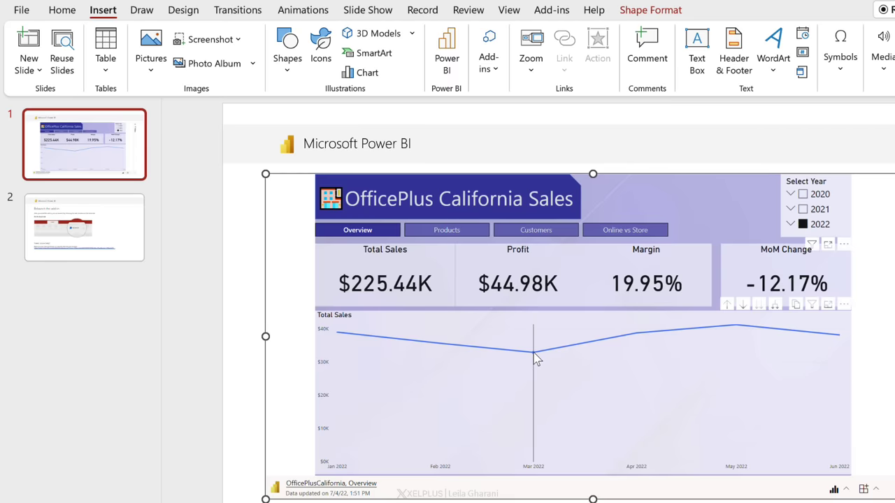
Visit the embedded report's Products, Customers and Online vs Store pages, ending on Overview.
mouse_move(536, 358)
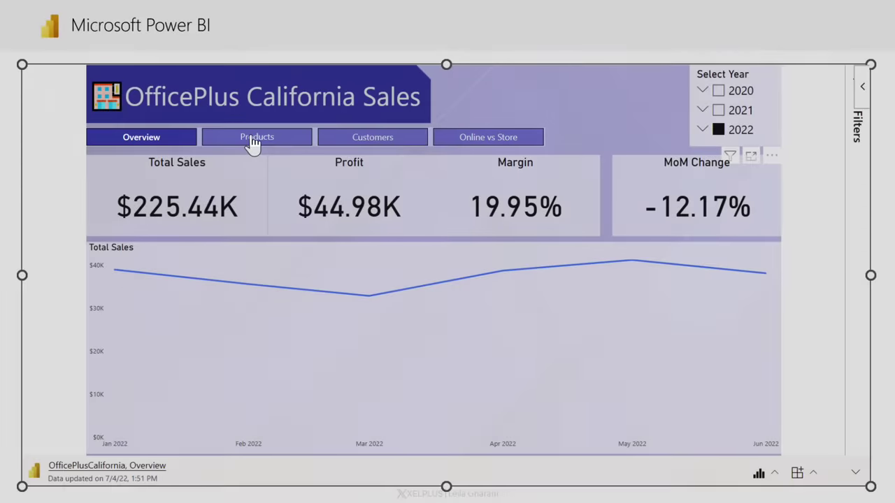
click(252, 140)
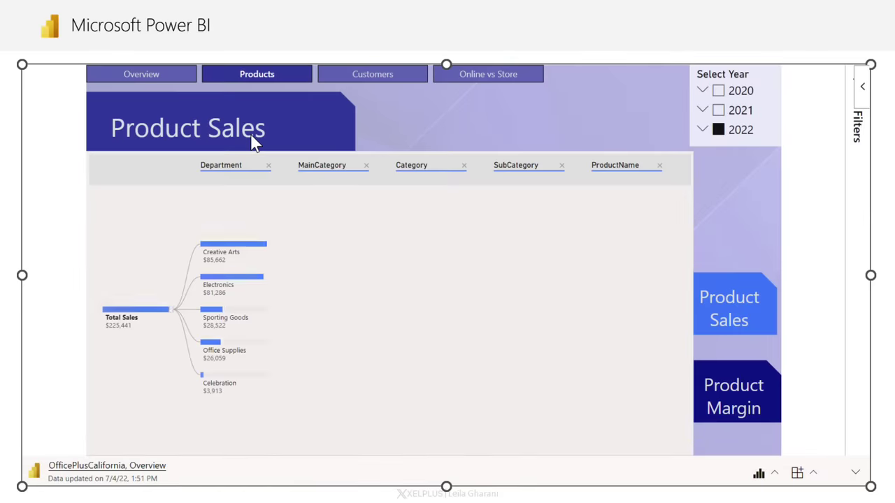
click(369, 74)
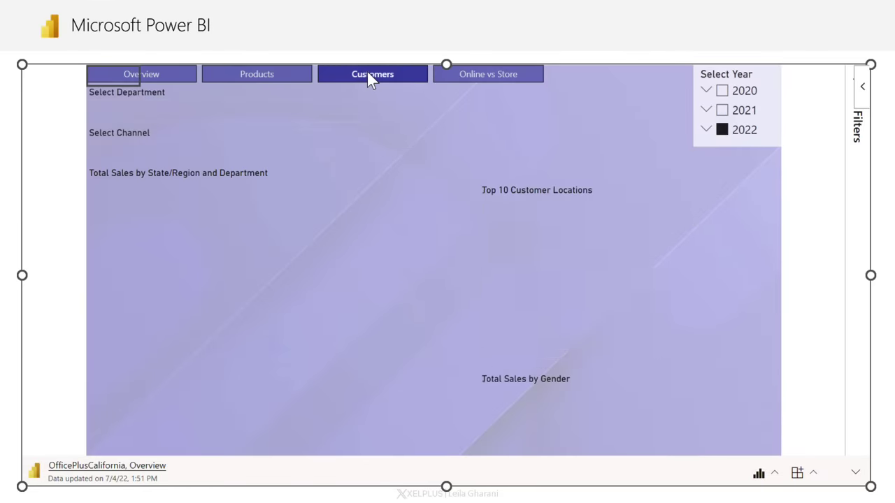
click(489, 74)
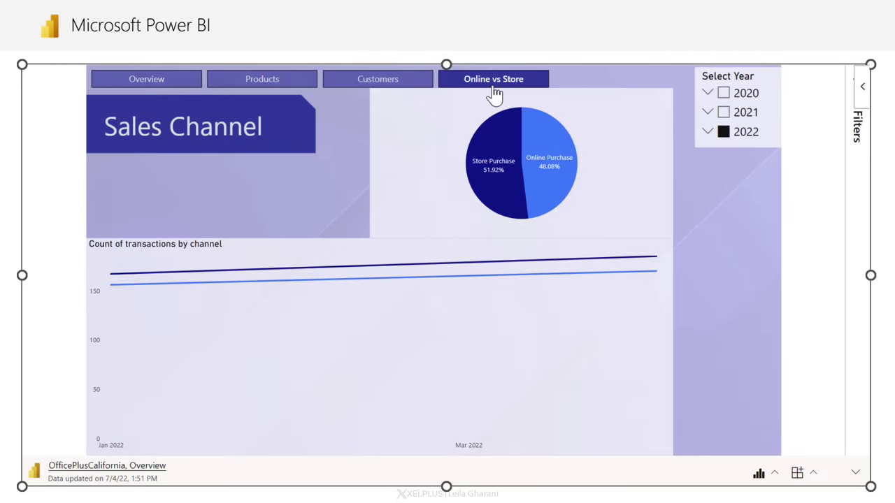
click(150, 81)
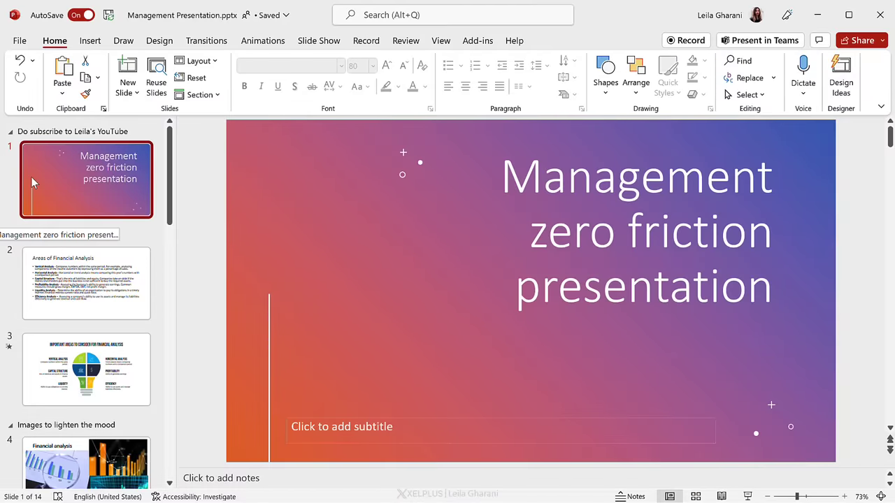
Select the blank slide 14 and insert a Power BI add-in placeholder on it.
scroll(143, 286, down, 5)
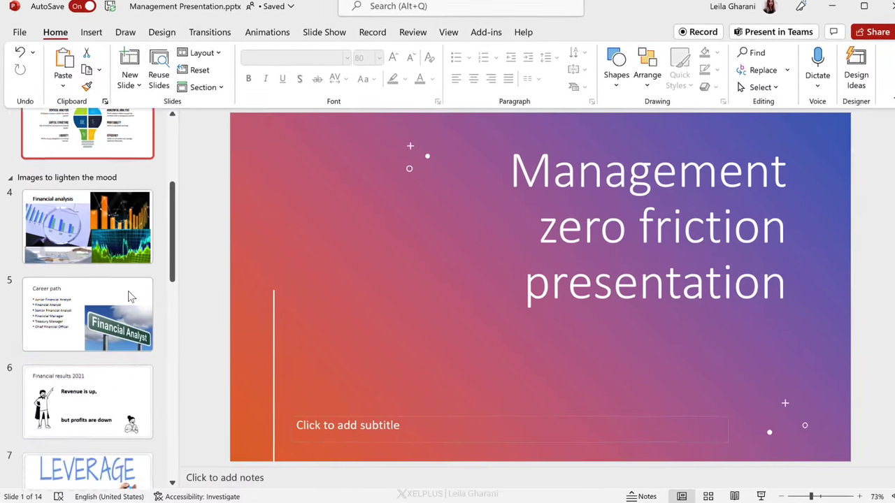
scroll(133, 297, down, 5)
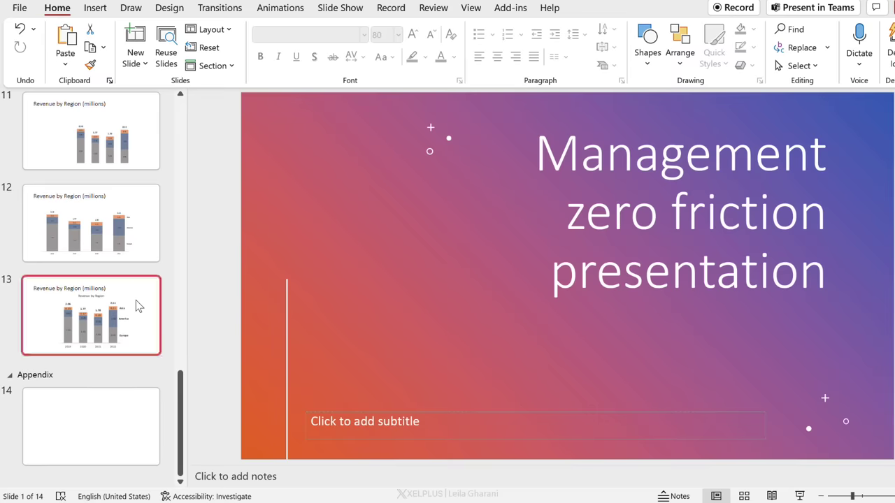
click(125, 415)
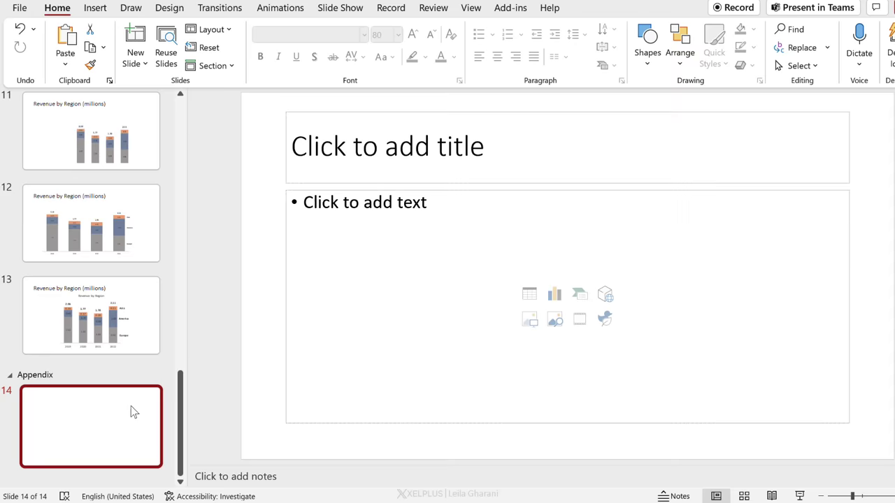
click(95, 8)
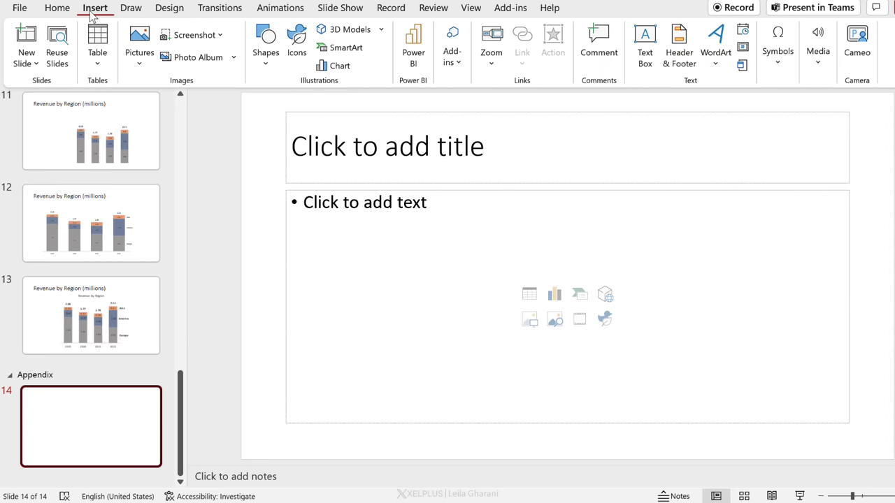
click(413, 52)
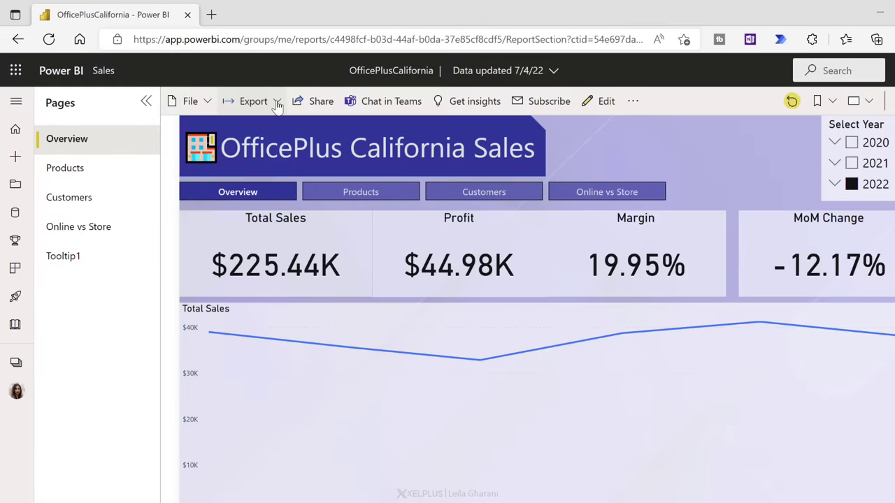
Copy the report's live-data embed link and paste it into slide 14's Power BI add-in.
click(278, 102)
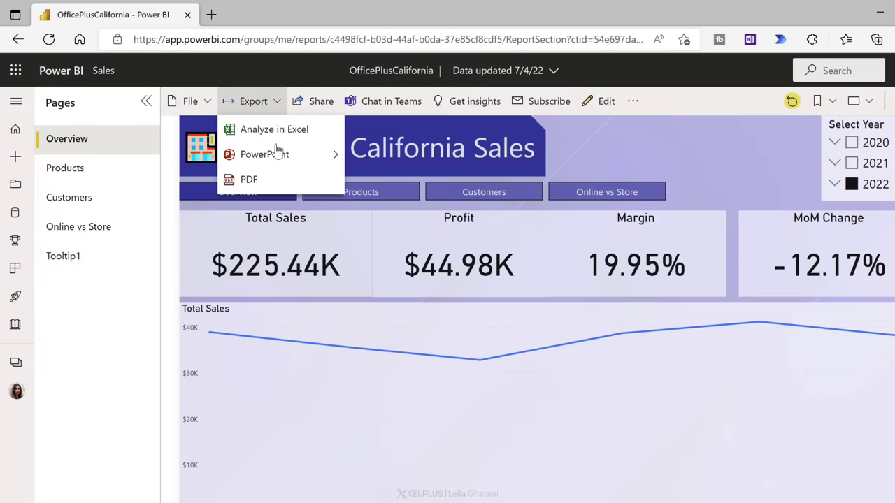
mouse_move(286, 160)
click(400, 175)
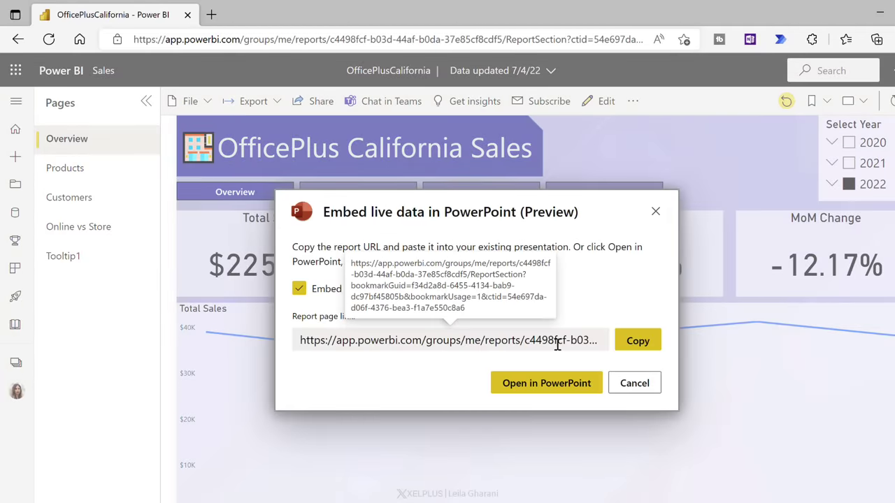
click(631, 342)
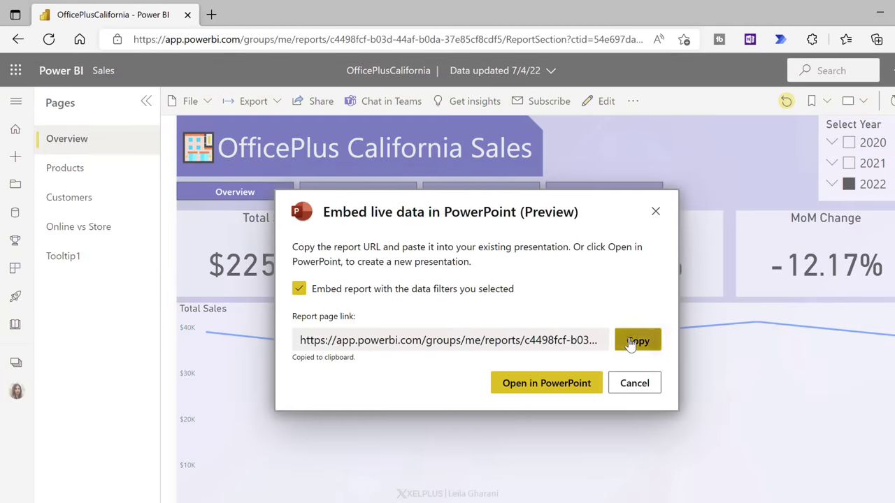
click(657, 215)
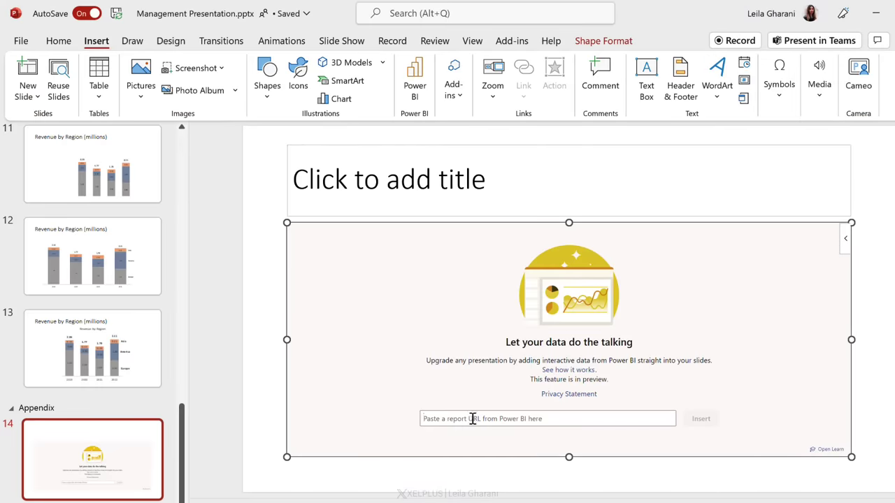
key(ctrl+v)
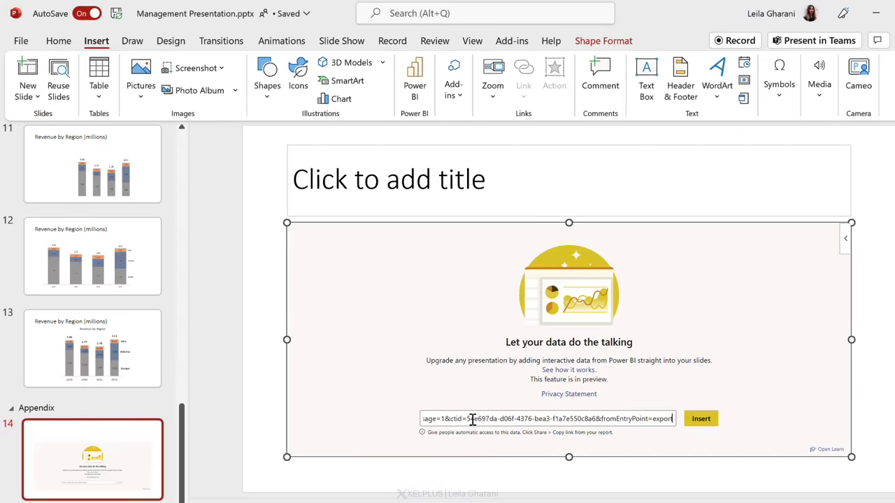
click(701, 419)
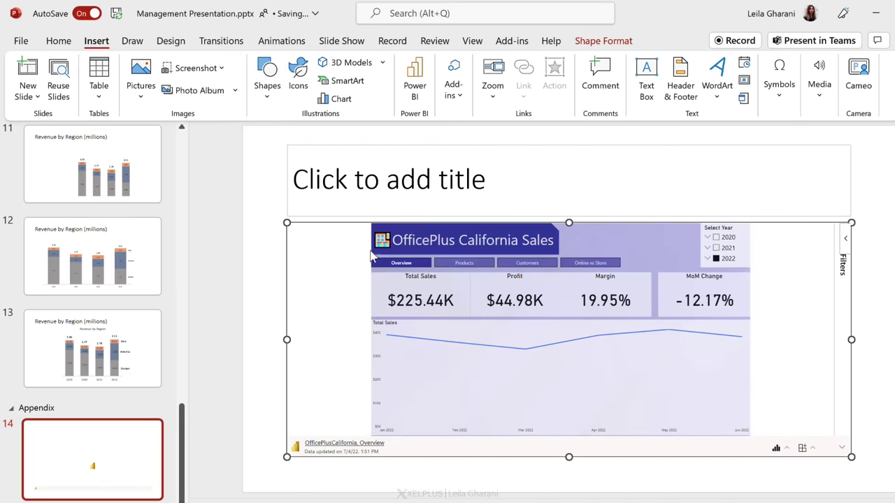
Delete the empty title and move and resize the report to fill slide 14.
click(394, 151)
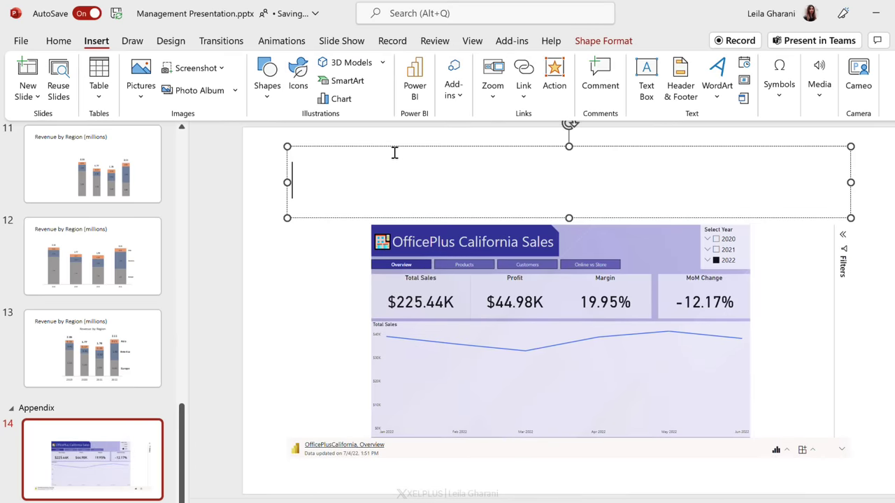
key(Delete)
click(305, 223)
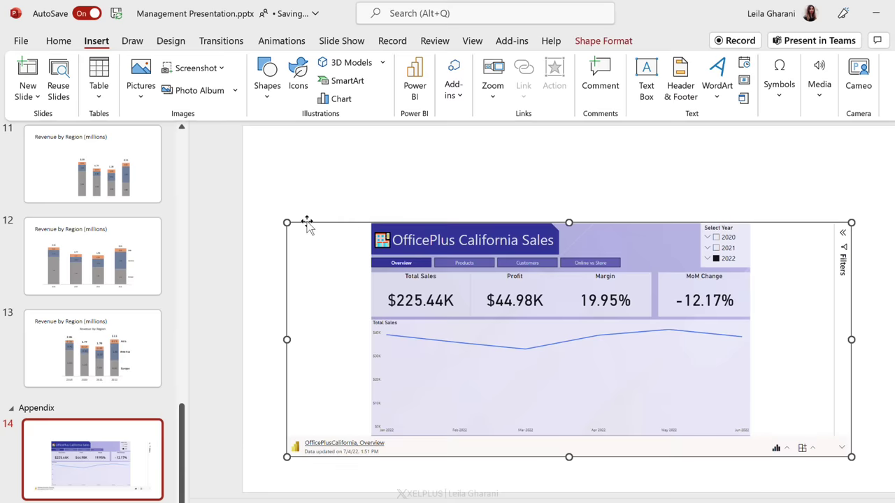
drag(289, 223, 269, 148)
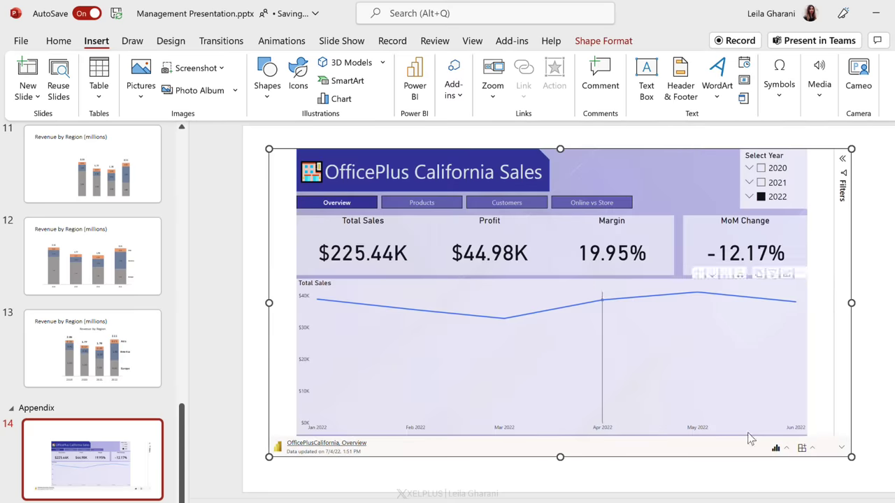
drag(851, 455, 873, 479)
drag(269, 149, 259, 144)
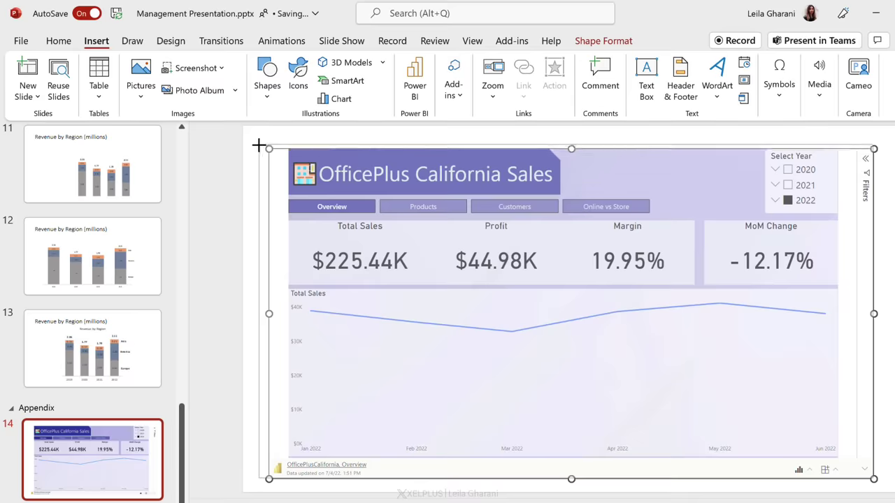
Filter the report to 2020 and start the slide show from slide 14.
click(785, 180)
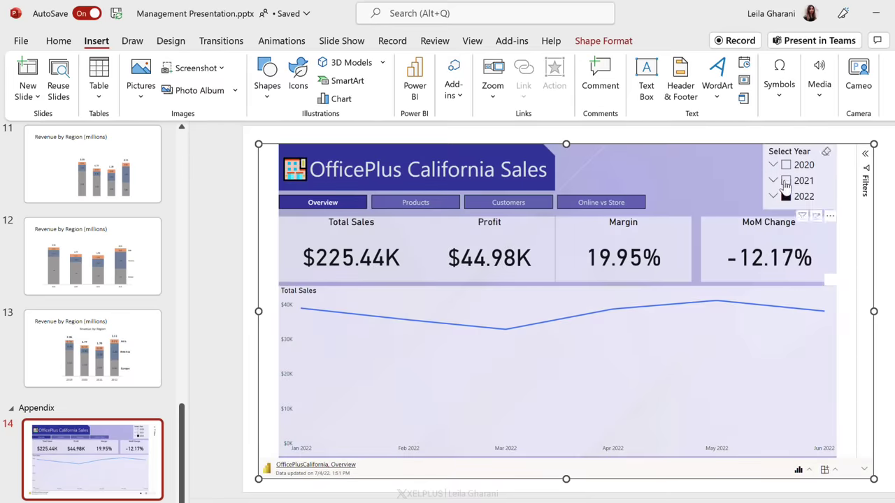
click(785, 165)
scroll(93, 371, up, 15)
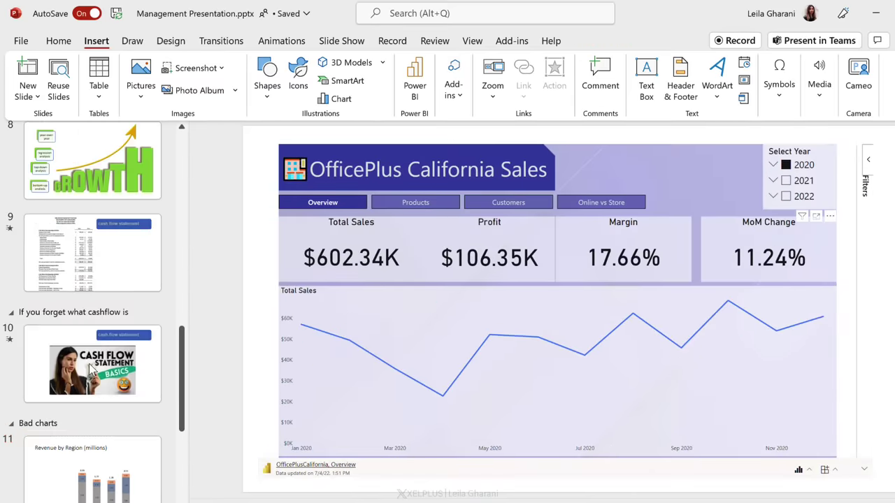
scroll(93, 371, down, 15)
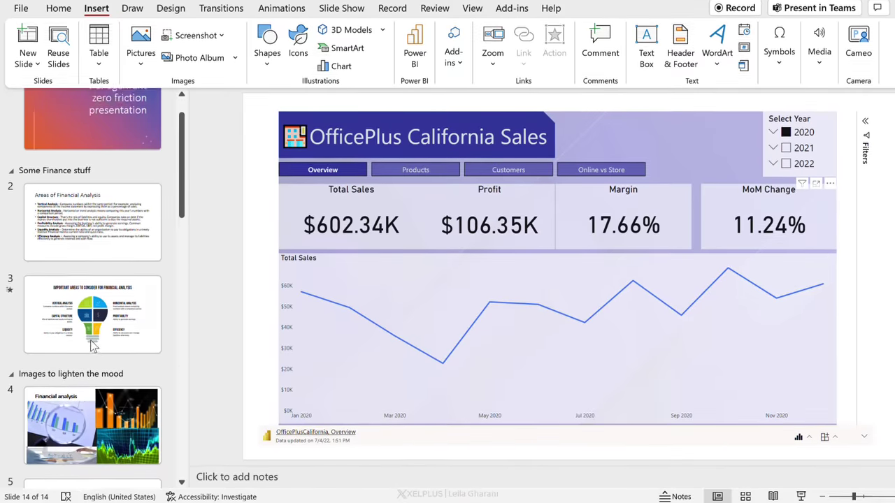
scroll(118, 445, down, 1)
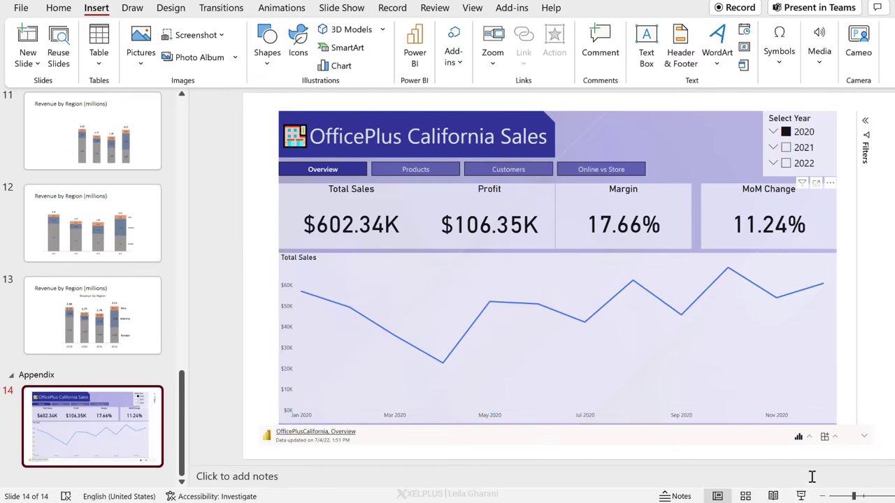
click(802, 496)
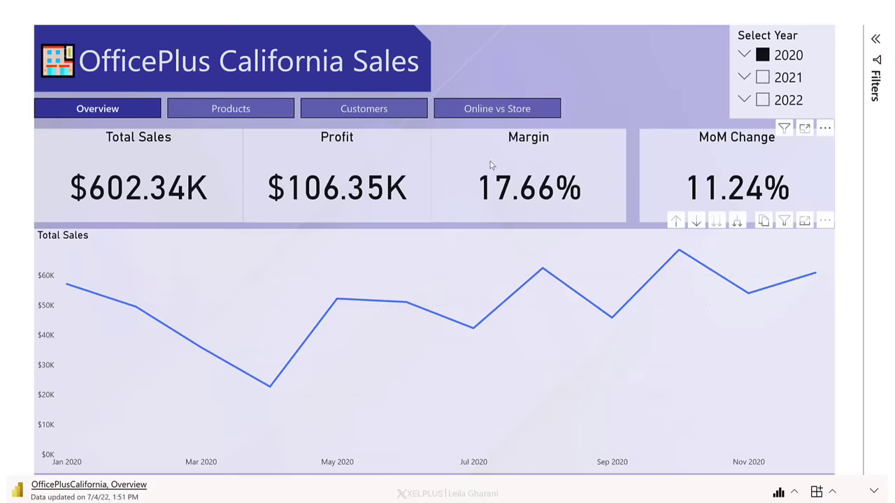
Switch the live report's Select Year slicer from 2021 back to 2022 and show its Customers page.
click(762, 78)
click(763, 100)
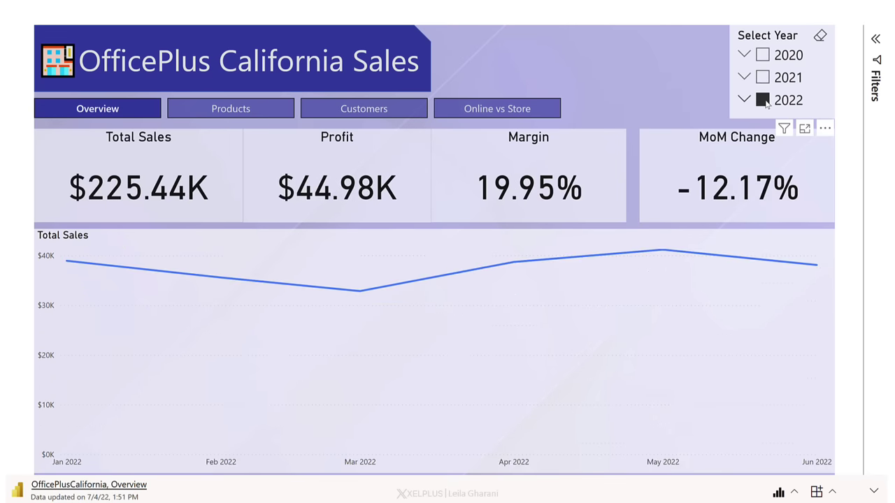
mouse_move(361, 294)
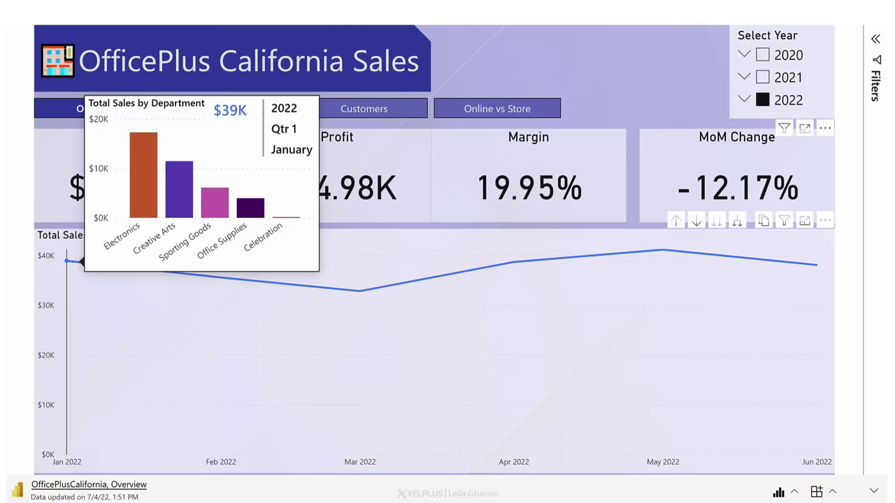
click(367, 108)
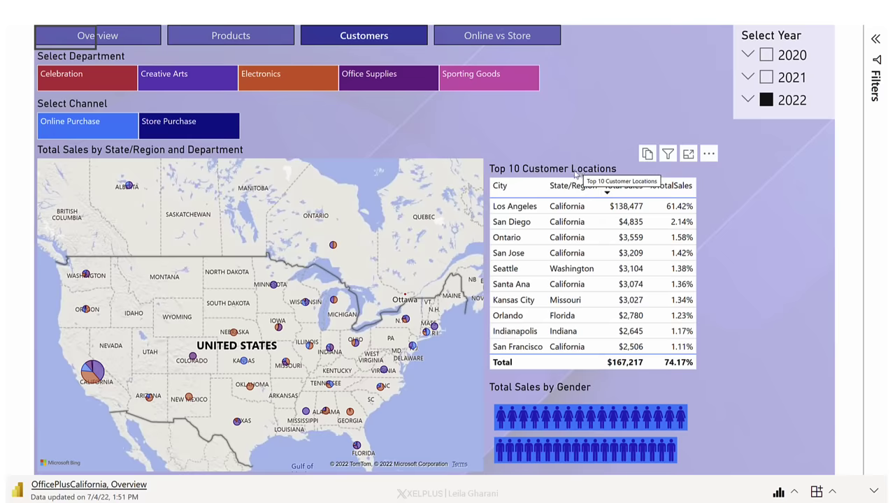
Limit Customers to Electronics, drill through California to Customers Details, then go back to Customers.
click(308, 80)
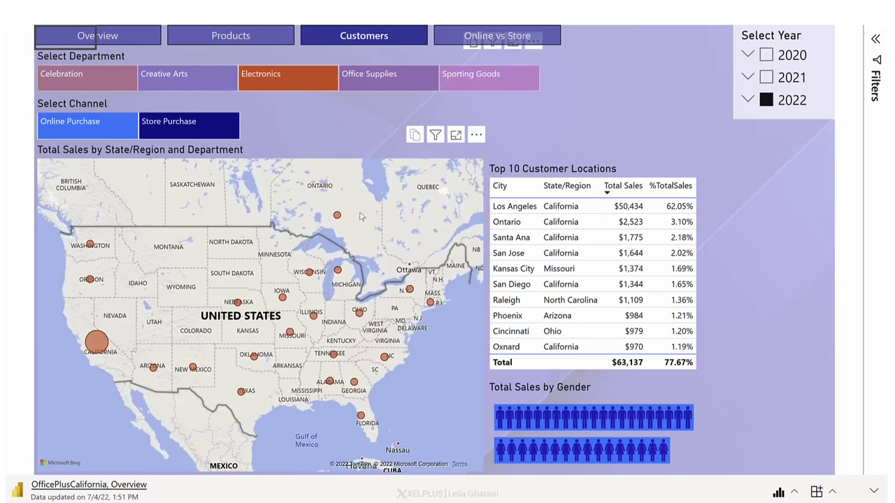
right_click(101, 345)
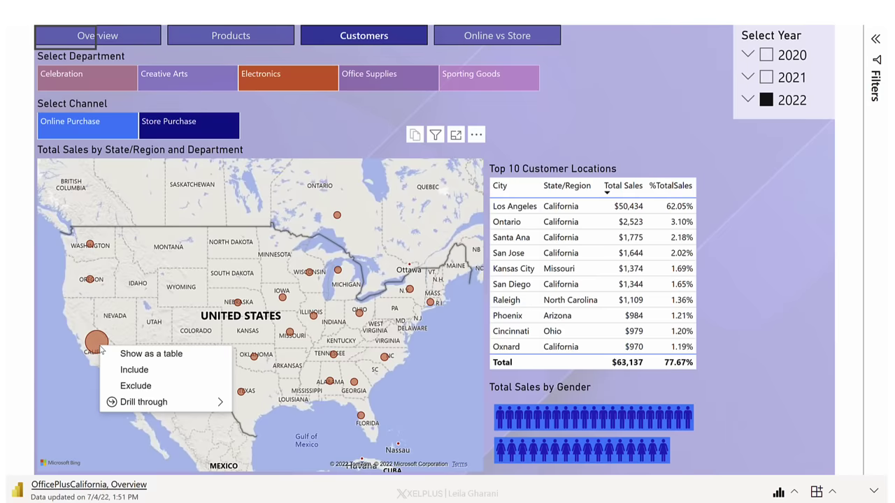
mouse_move(152, 404)
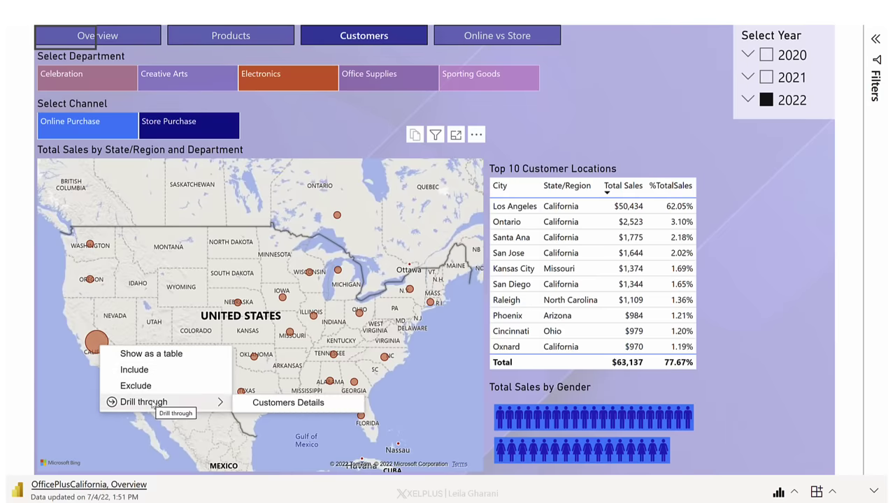
click(262, 403)
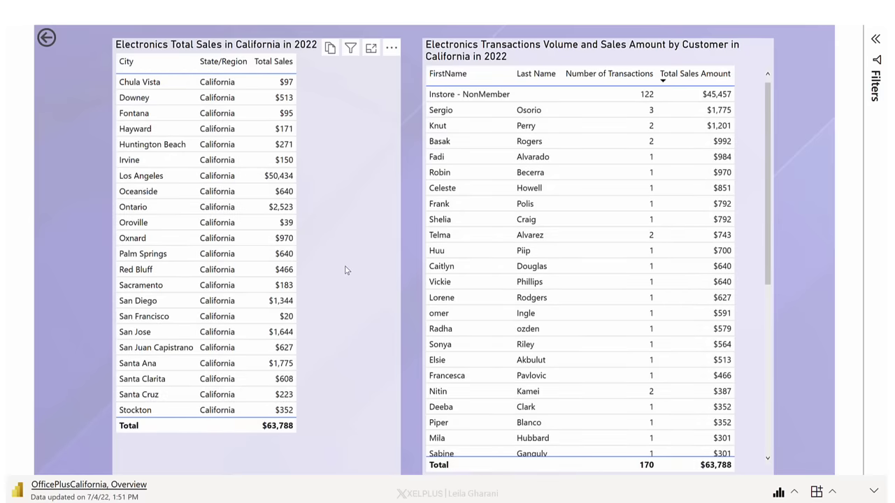
click(47, 38)
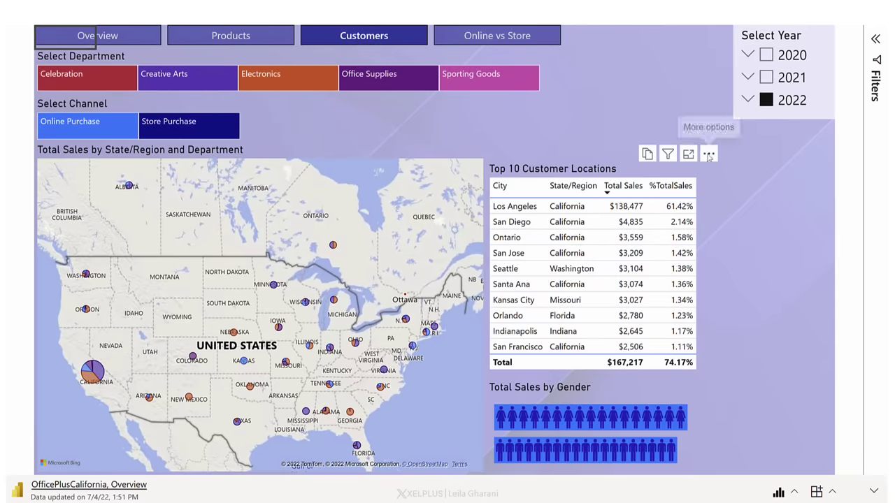
Spotlight the Top 10 Customer Locations table, then turn the spotlight off again.
click(708, 155)
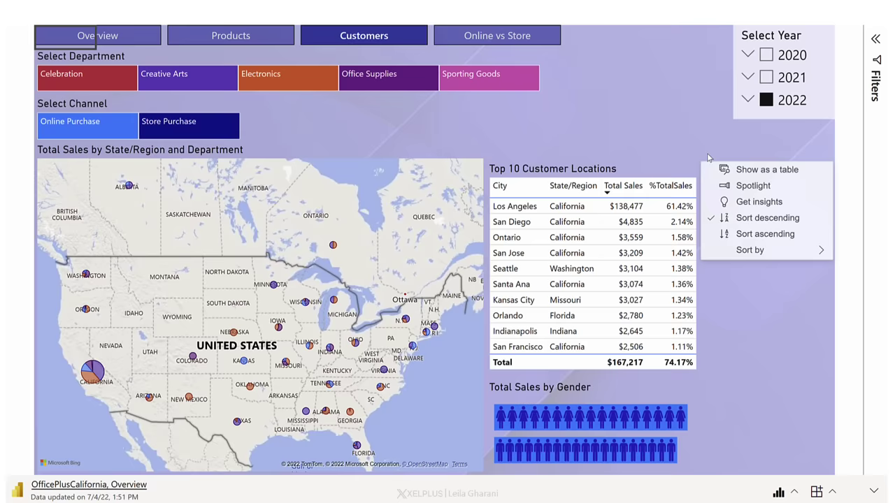
click(751, 186)
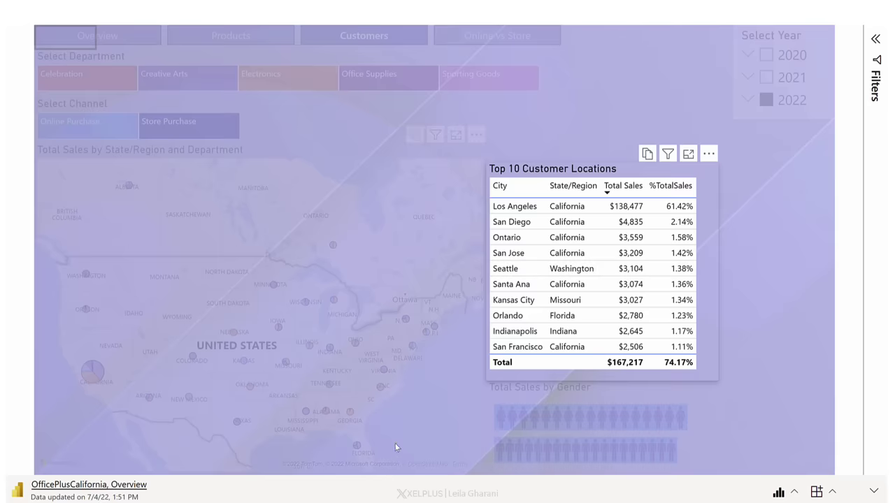
click(710, 158)
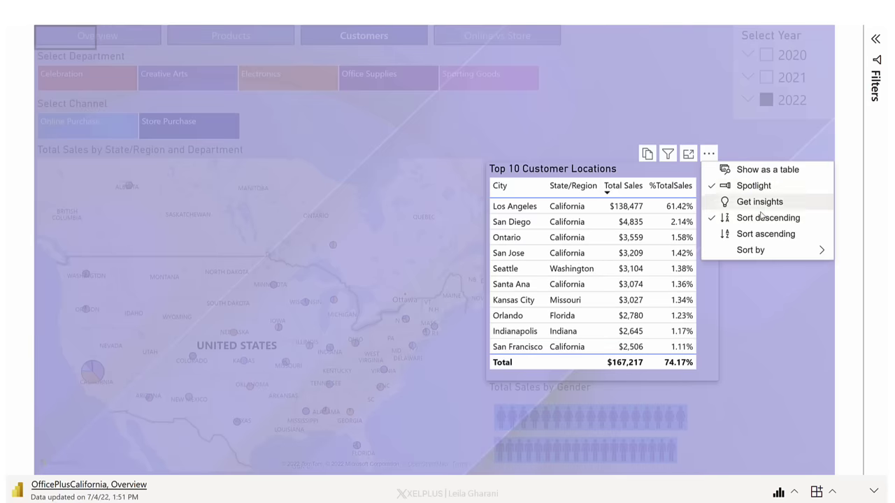
click(755, 186)
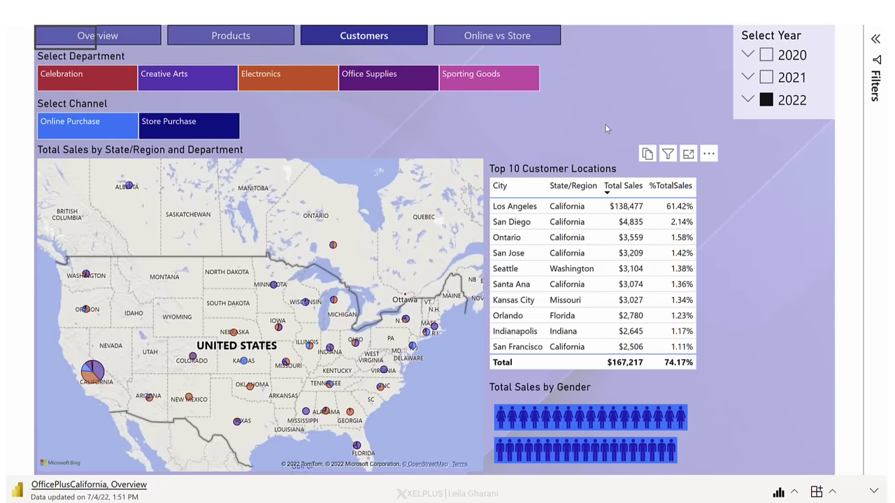
Change the table's Show items filter from Top 10 to Top 5, then exit the slide show.
click(877, 42)
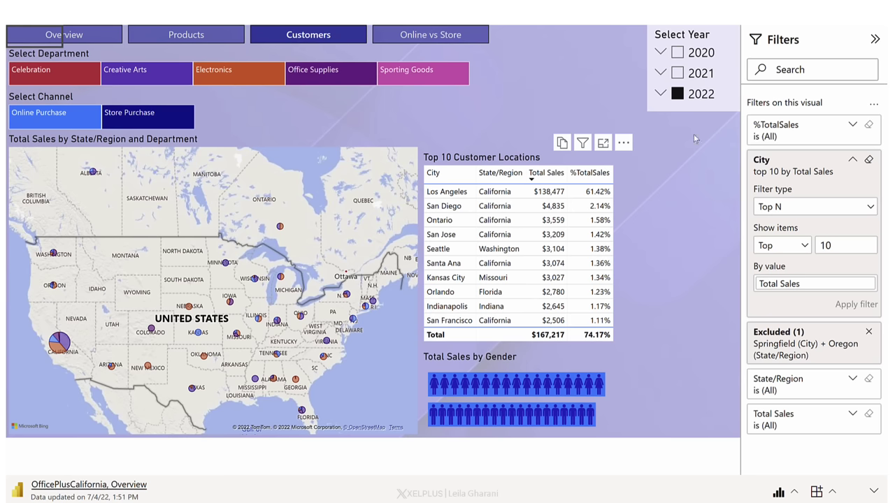
double_click(825, 246)
text(5)
key(Return)
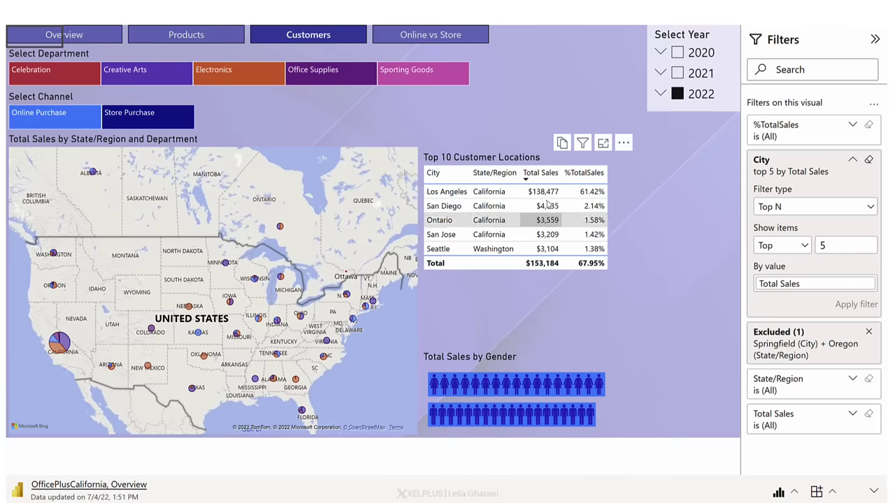
click(875, 40)
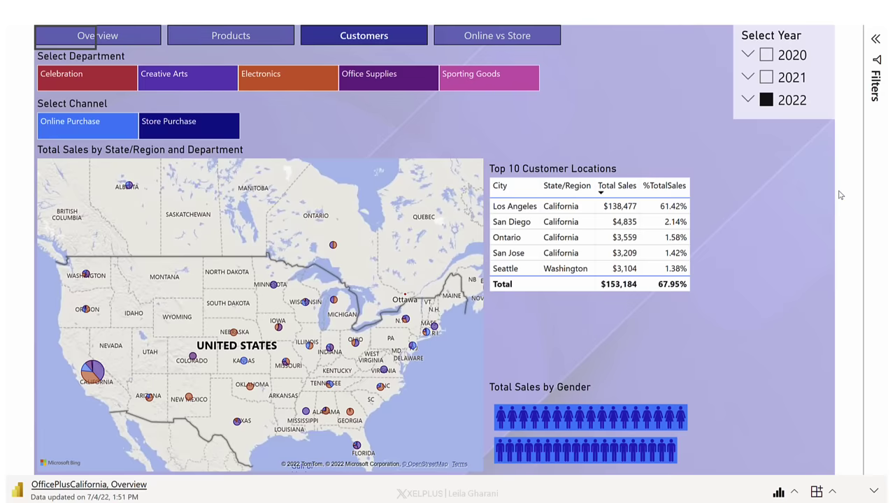
key(Escape)
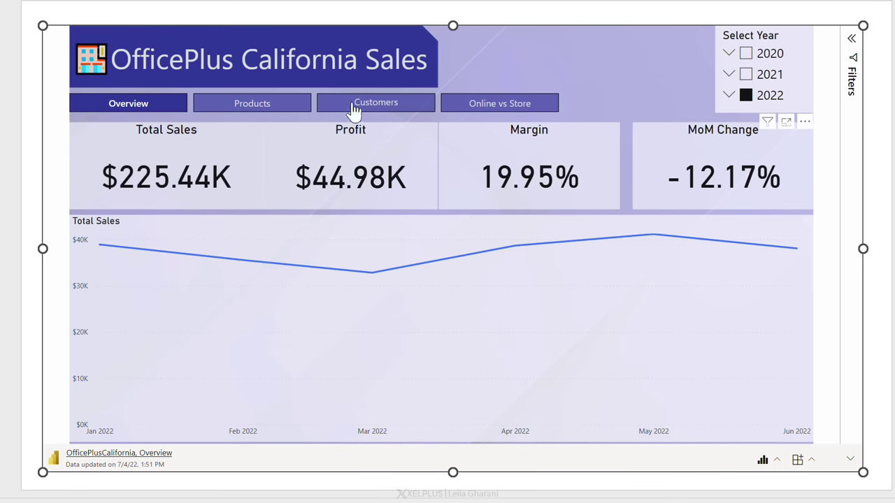
Show the Products page's Product Margin breakdown filtered to 2022.
click(267, 106)
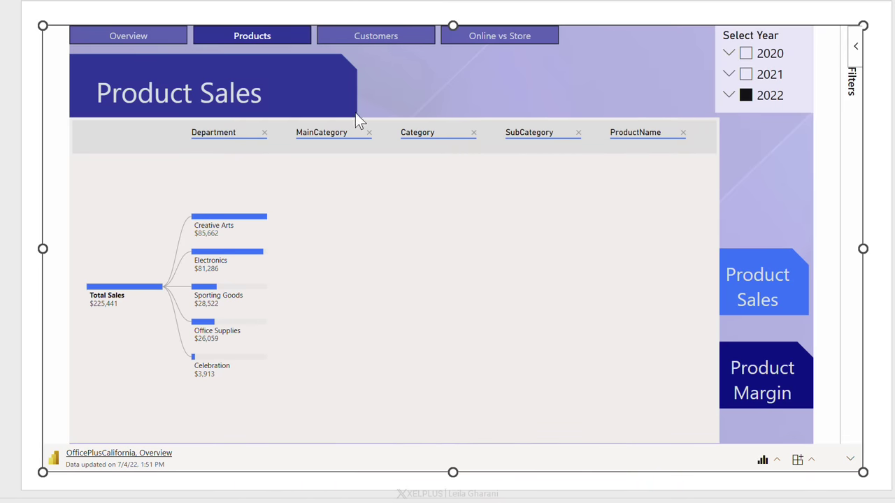
click(757, 369)
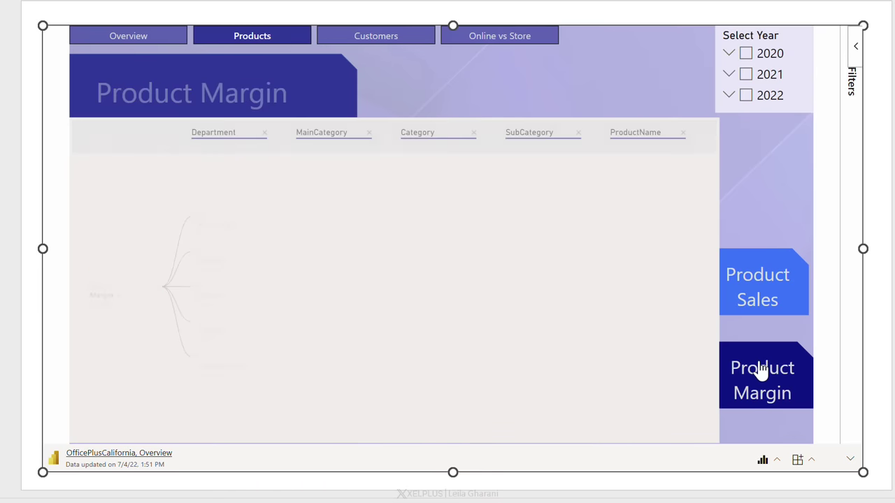
click(746, 95)
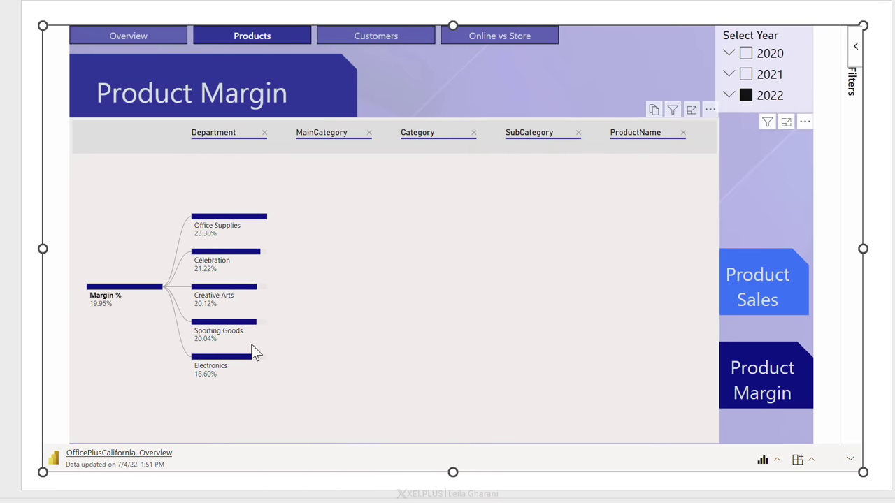
Expand the margin tree through Electronics, Audio and Audio Accessories down to Speaker Accessories products.
click(225, 361)
click(347, 323)
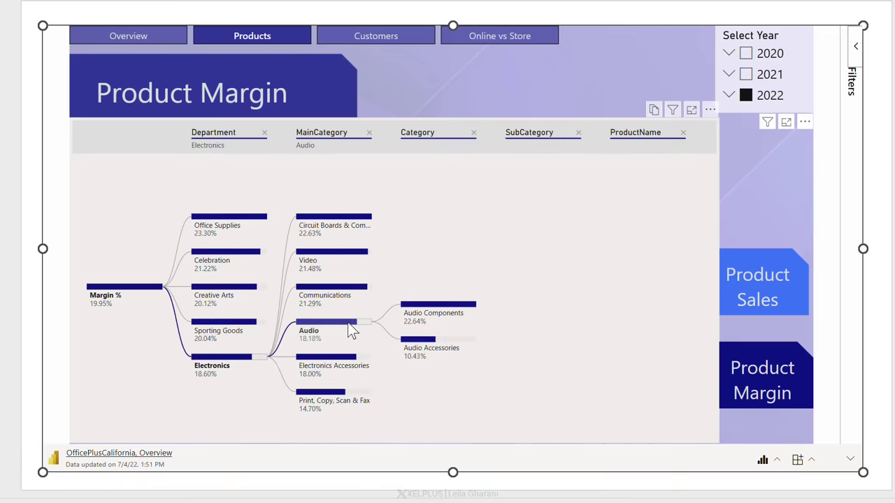
click(418, 346)
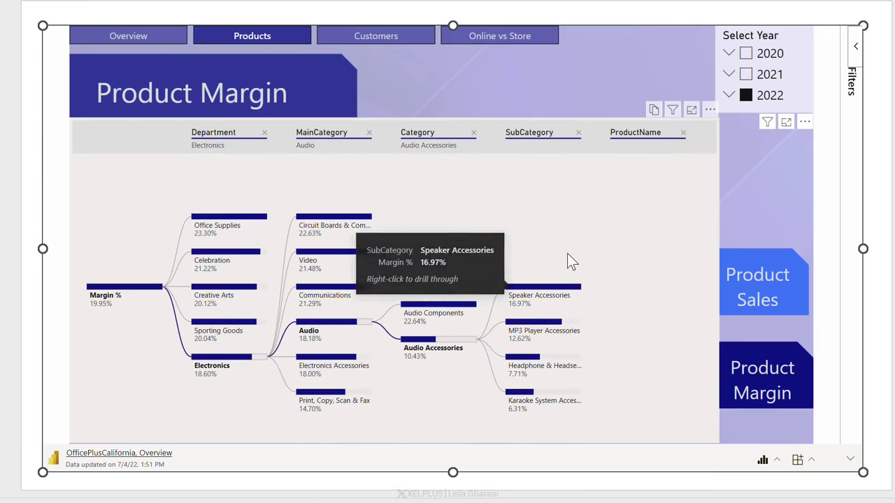
click(563, 287)
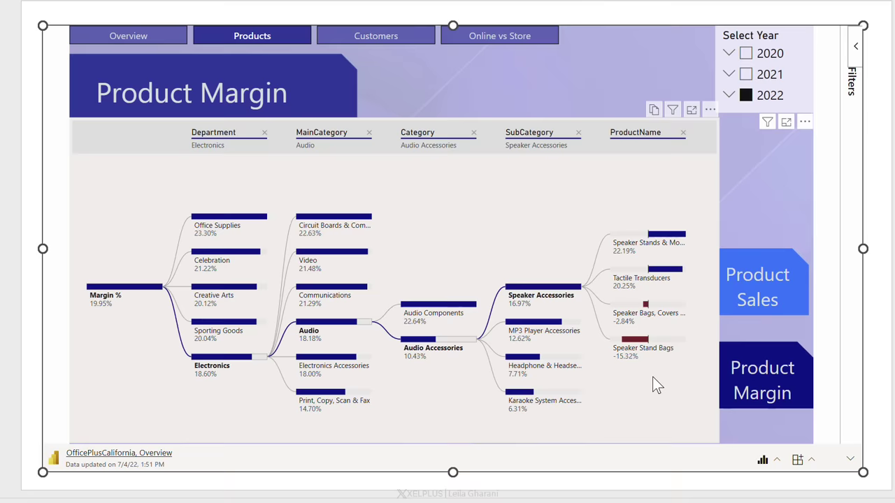
click(861, 58)
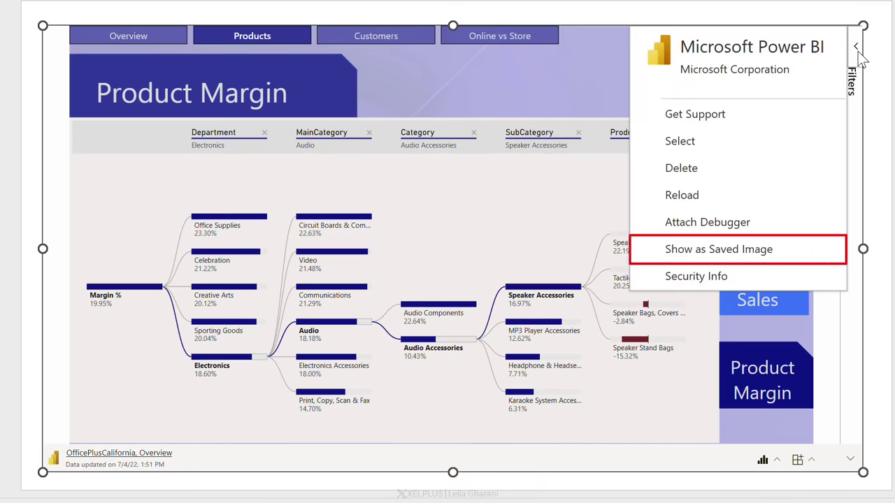
Toggle Show as Saved Image on the report and duplicate slide 14 as slide 15.
click(743, 242)
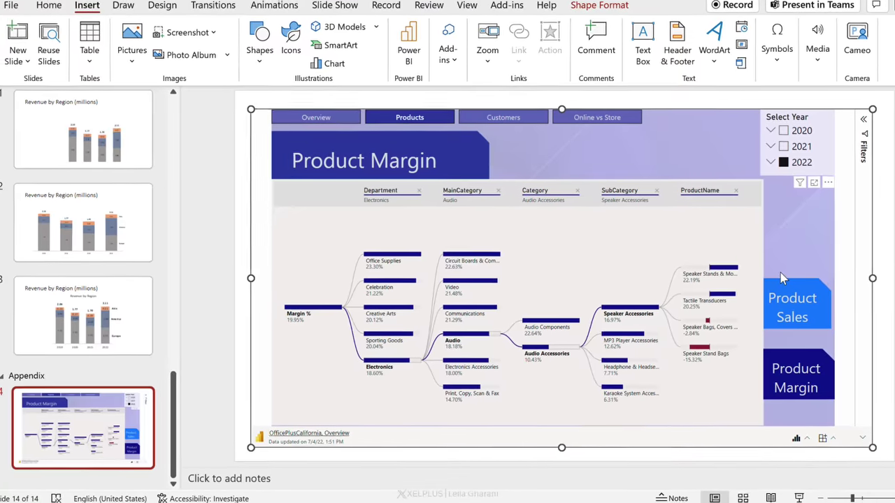
right_click(115, 436)
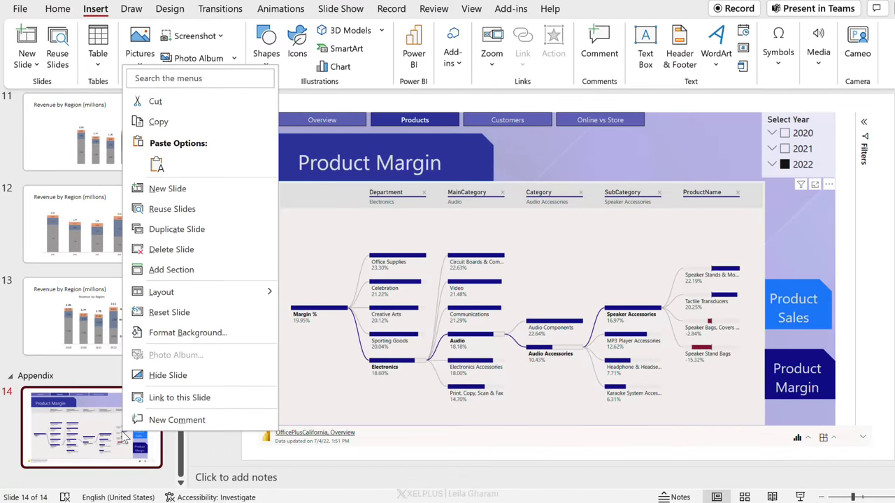
click(155, 229)
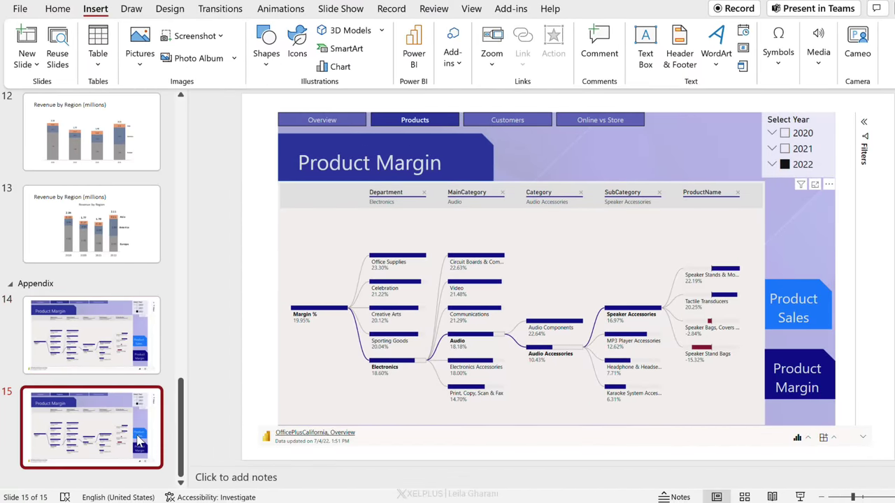
Back on slide 14, toggle the report's Show as Saved Image so it reloads.
click(110, 358)
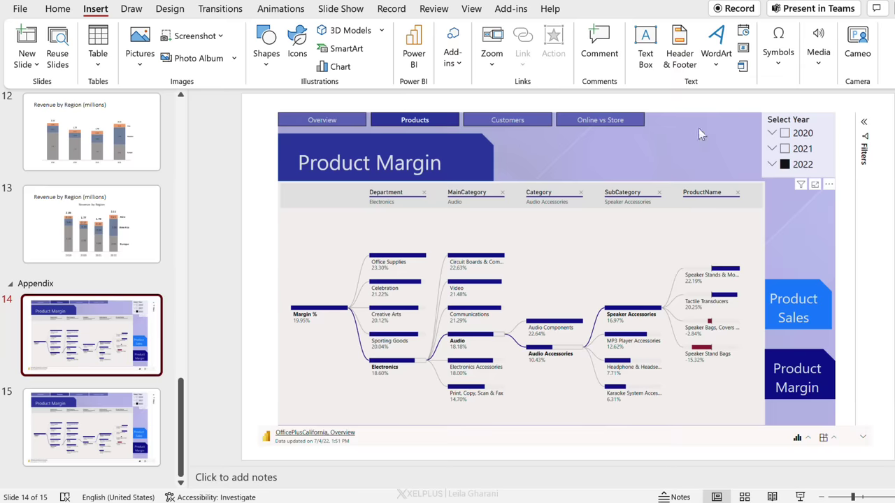
click(867, 129)
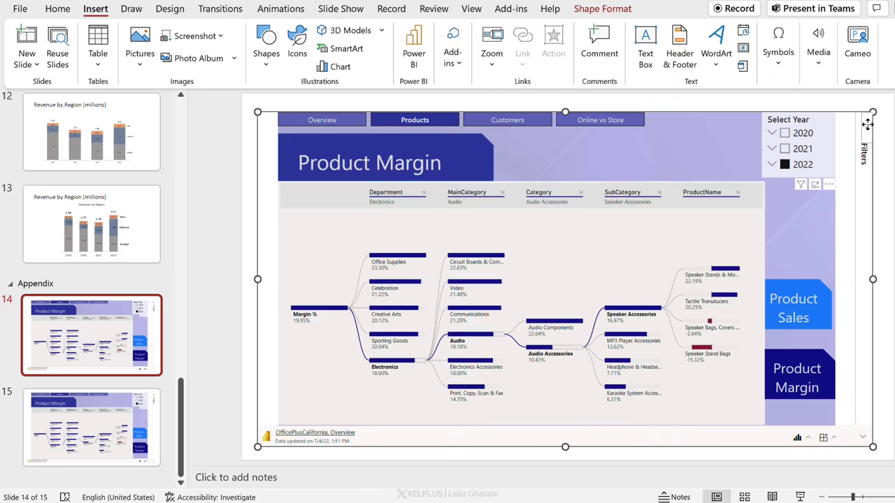
click(866, 128)
click(758, 280)
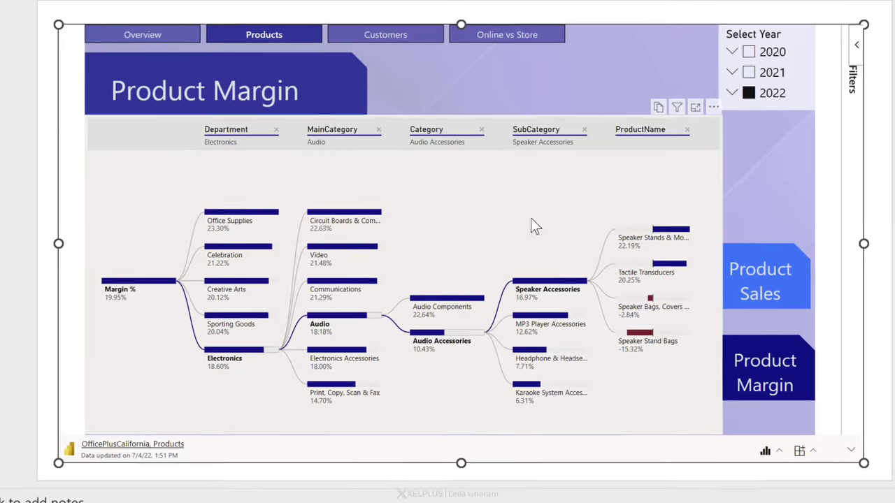
Hide the report's filters pane via Data options, then reopen Data options for refresh or reset.
click(858, 114)
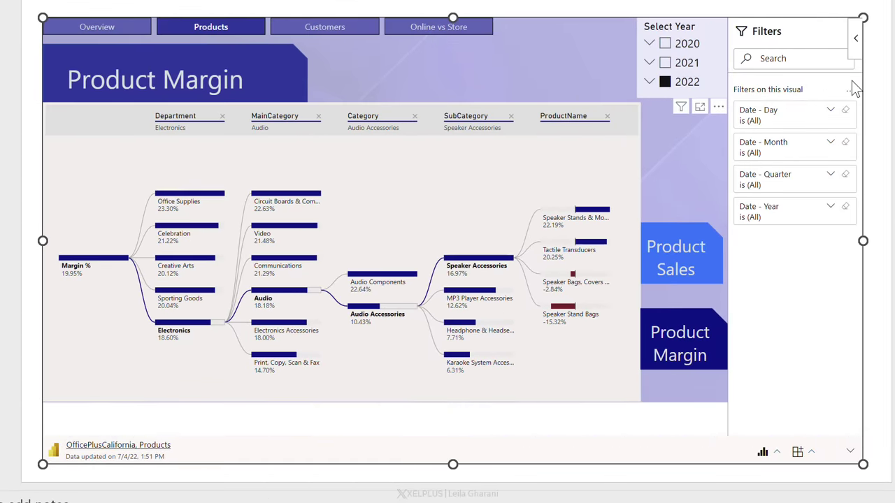
click(828, 38)
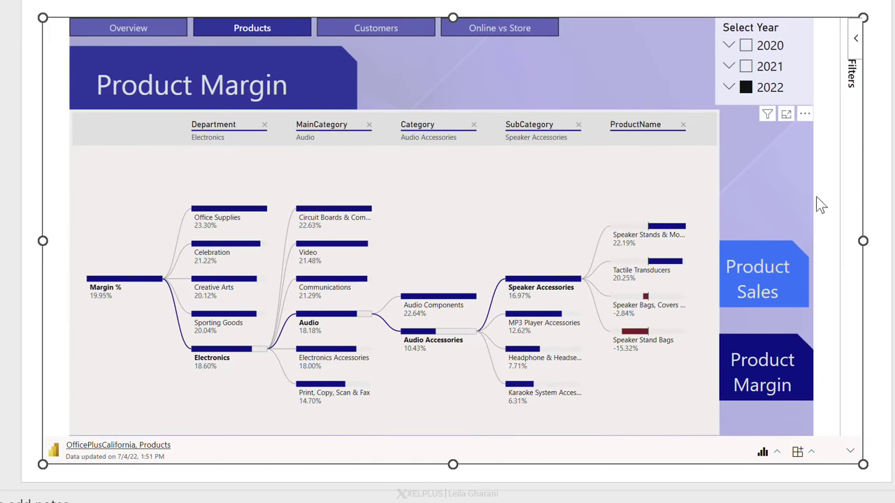
click(777, 453)
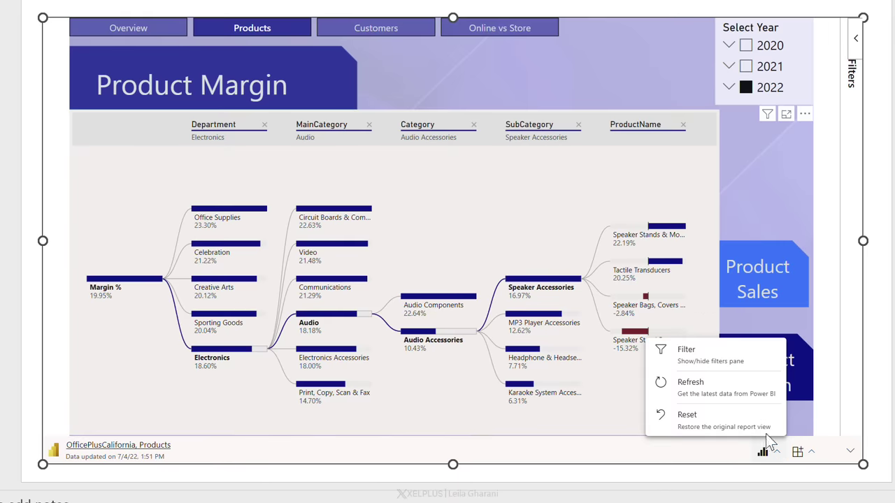
click(714, 363)
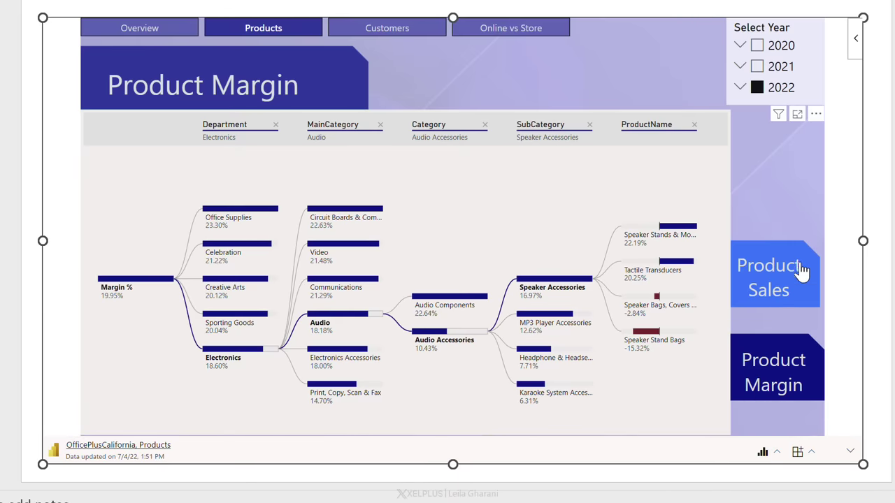
click(776, 453)
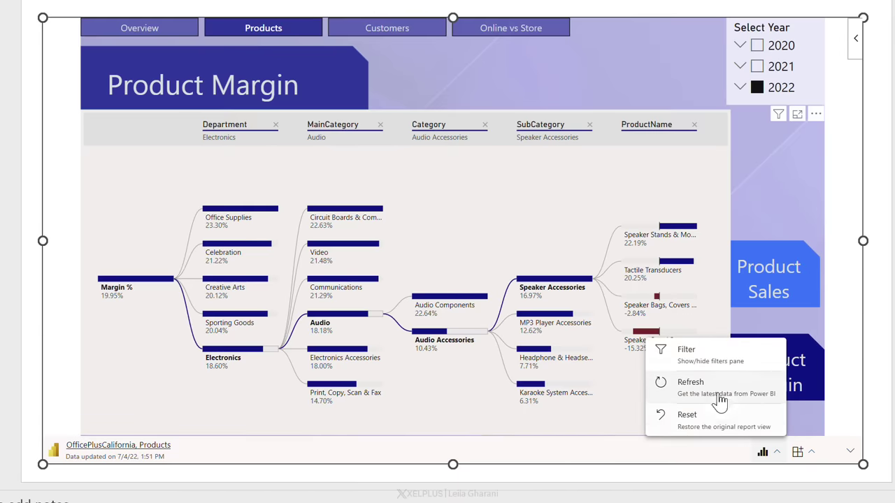